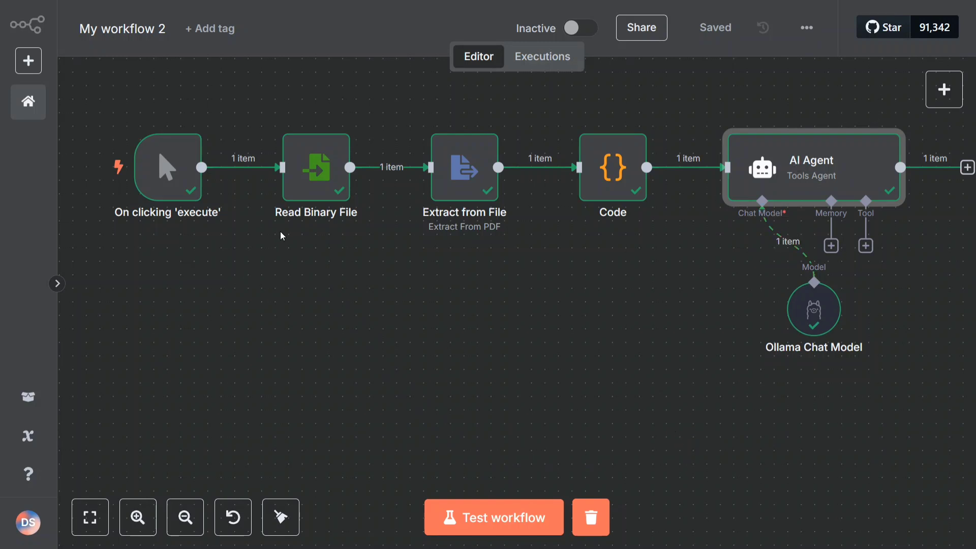
Point Read Binary File's File Path to Essay_on_India.pdf on the Desktop and save.
double_click(298, 189)
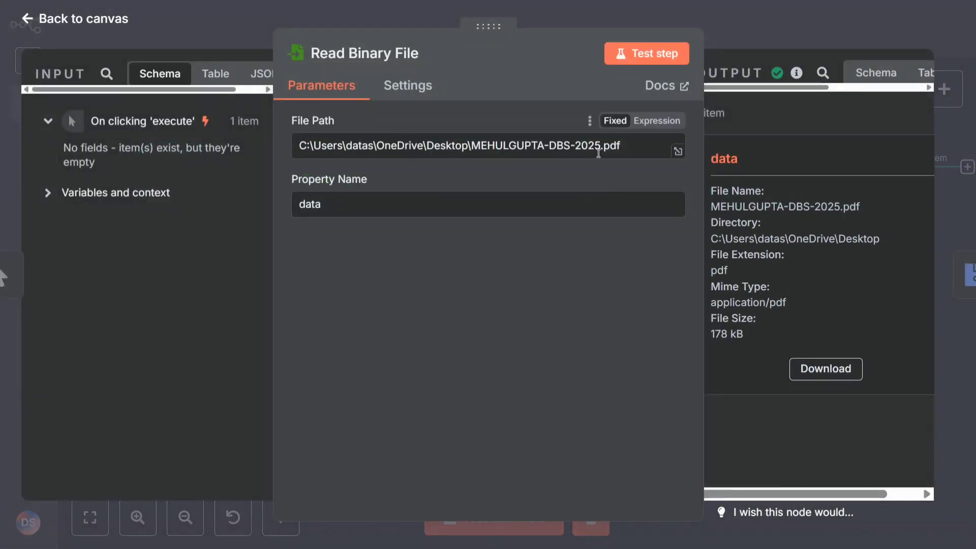
drag(633, 146, 278, 148)
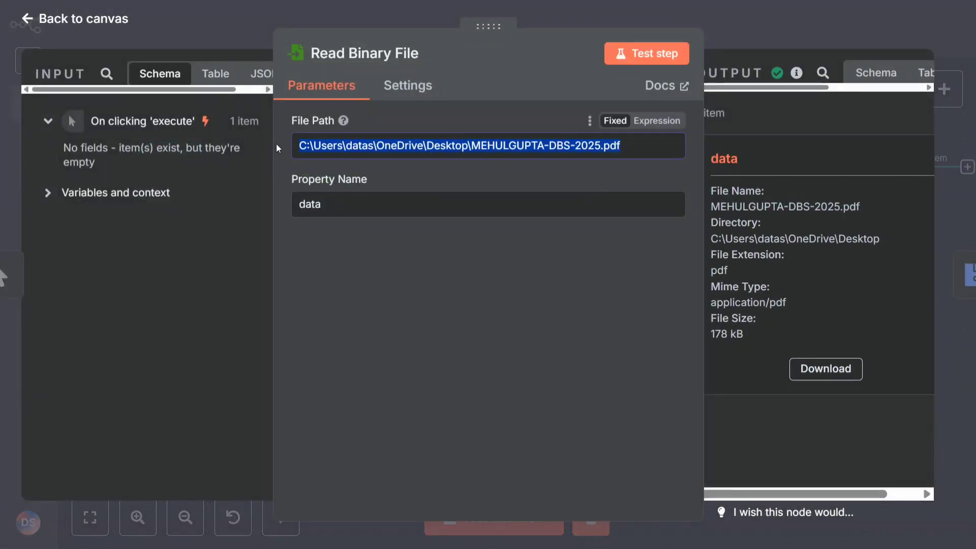
text("C:\Users\datas\OneDrive\Desktop\Essay_on_India.pdf")
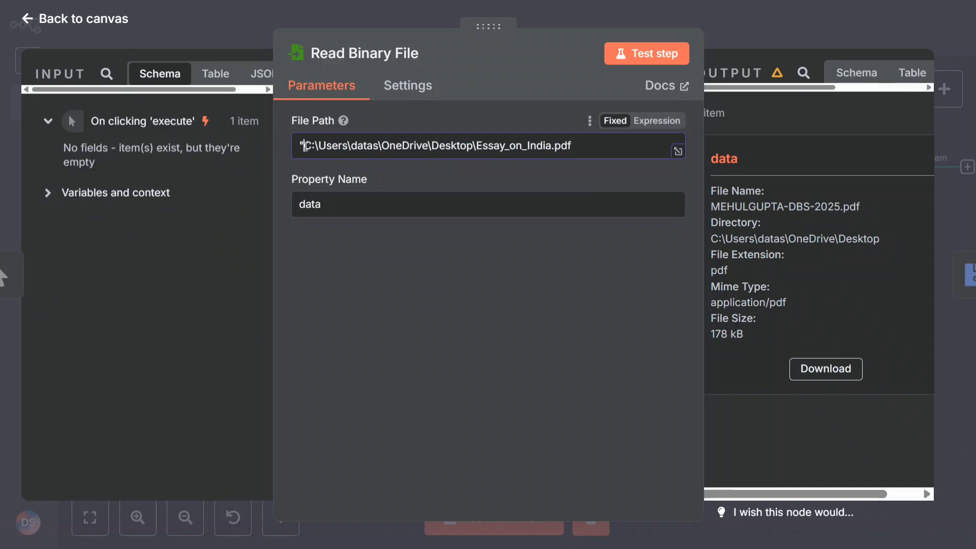
key(BackSpace)
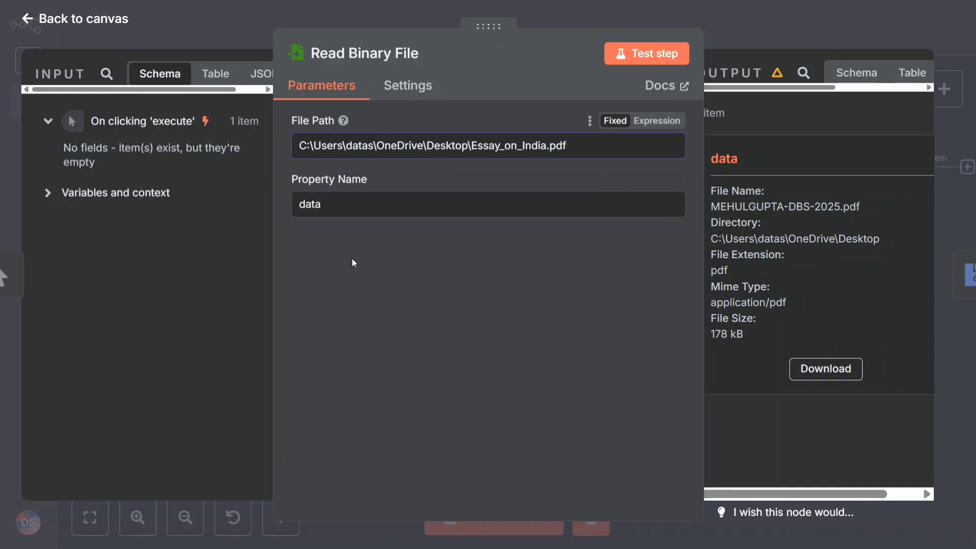
key(ctrl+s)
Test the full workflow on the essay PDF and zoom in to watch progress.
click(763, 23)
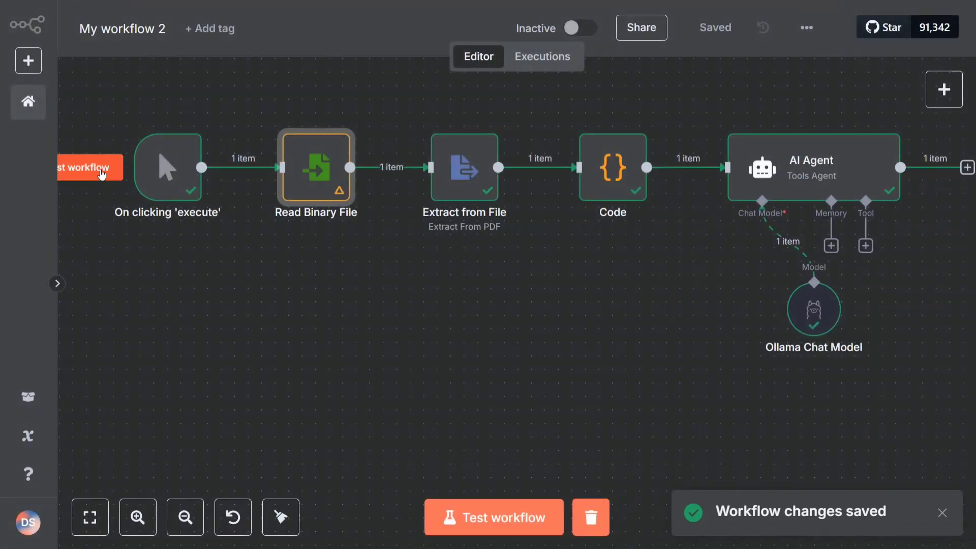
click(102, 174)
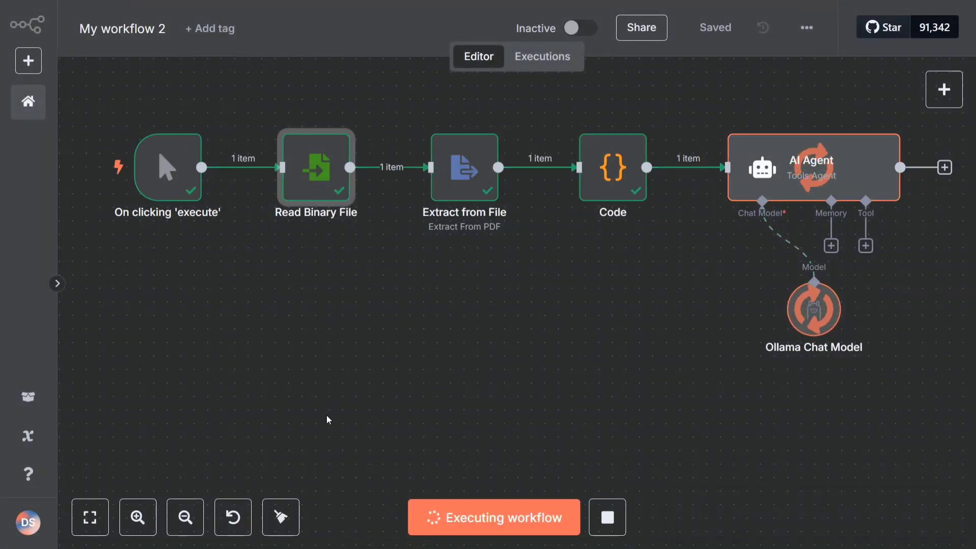
click(137, 518)
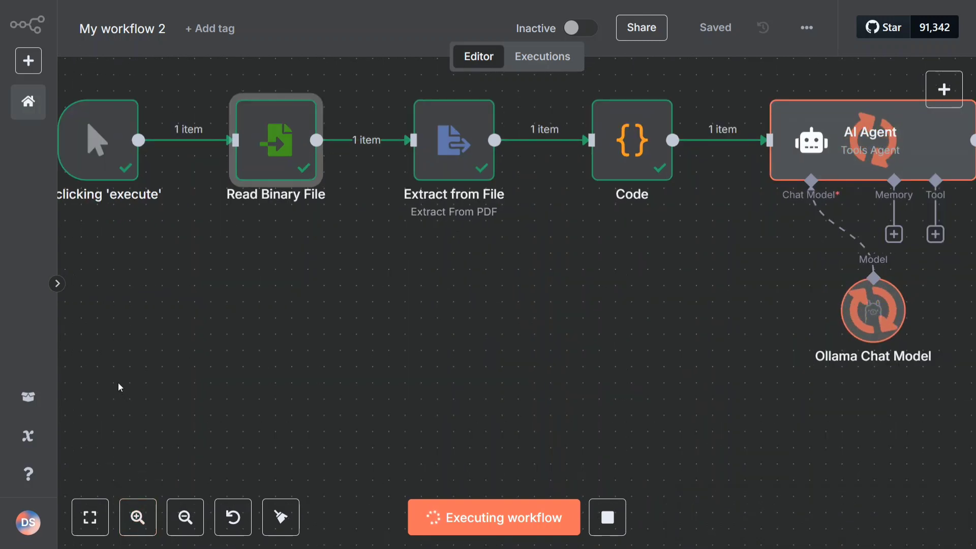
drag(118, 387, 117, 381)
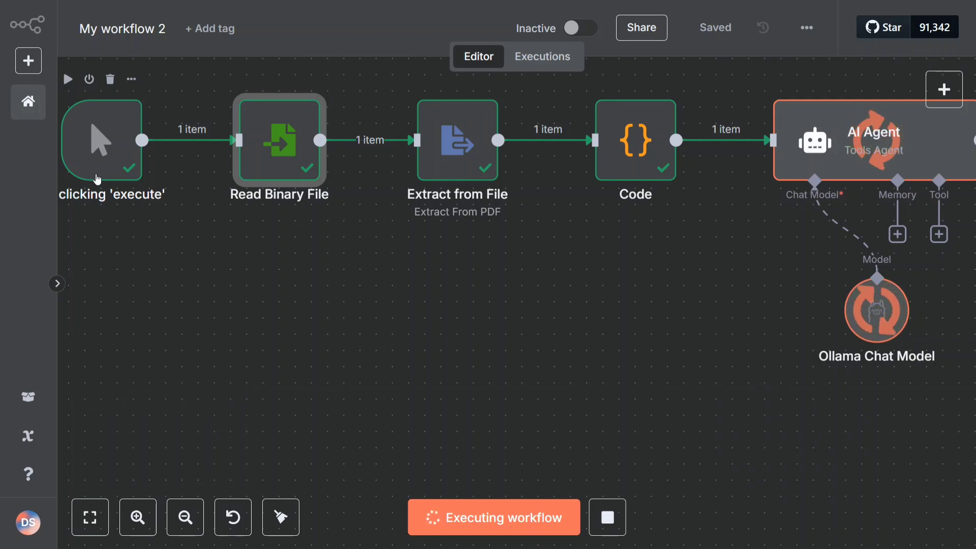
mouse_move(276, 142)
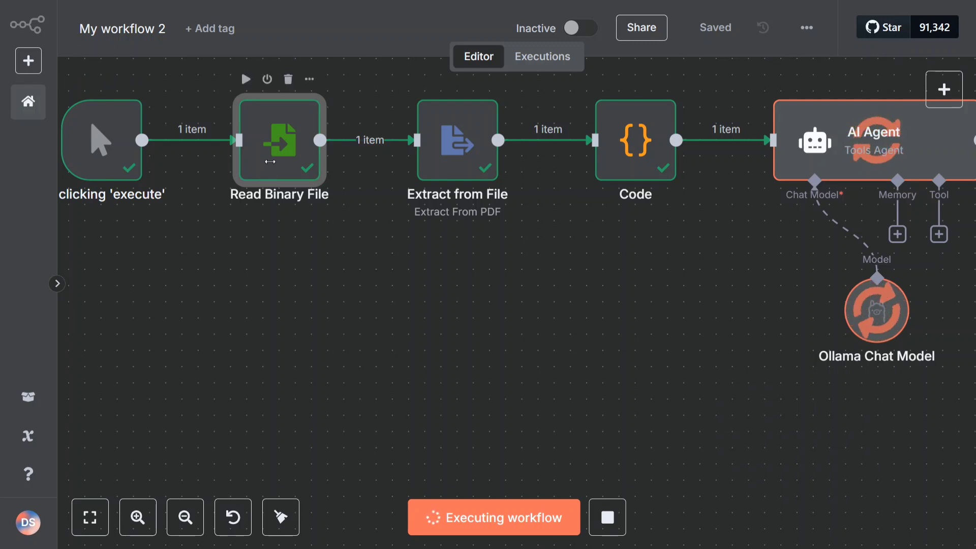
double_click(270, 161)
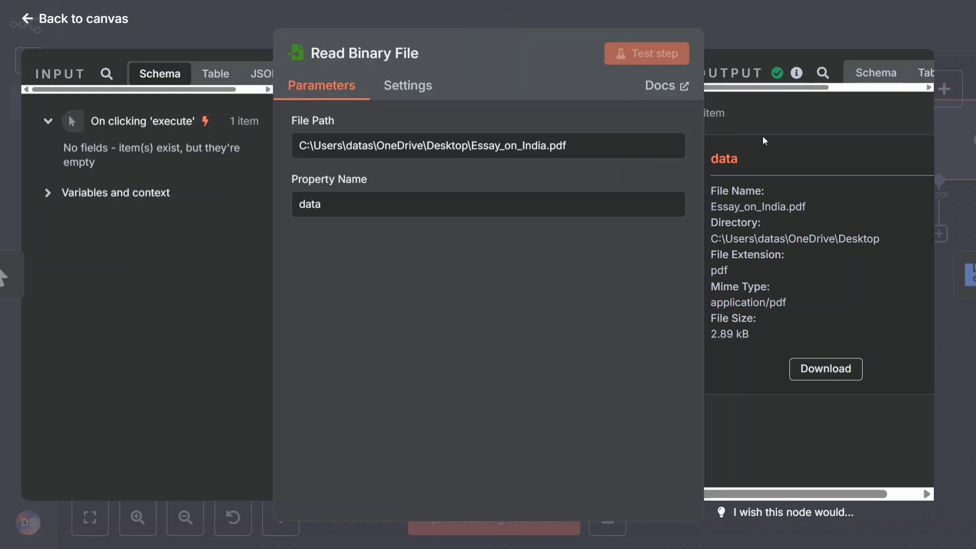
click(773, 29)
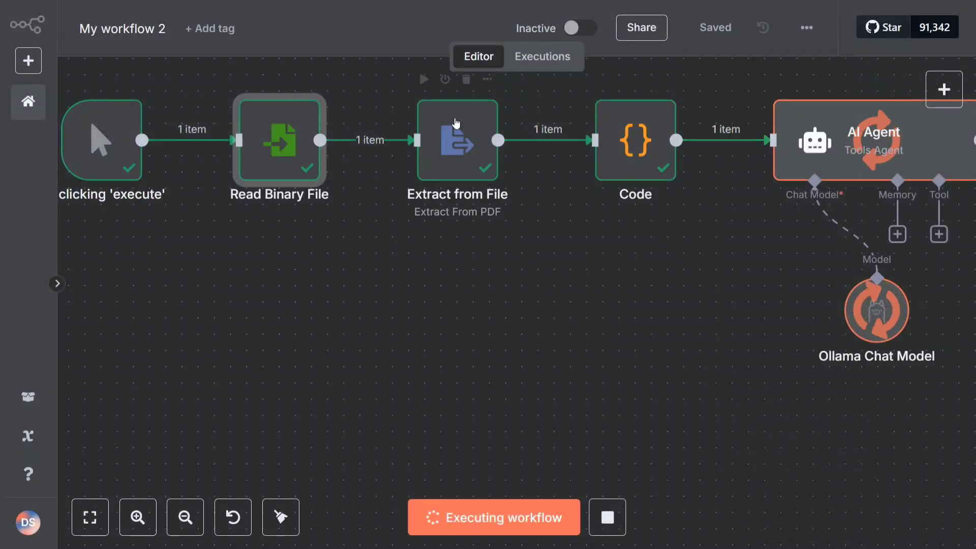
mouse_move(456, 140)
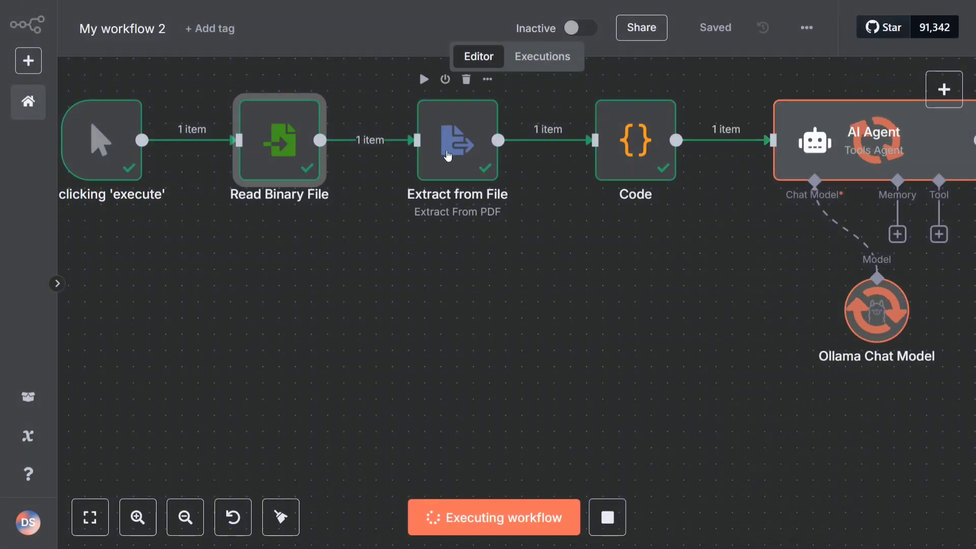
double_click(448, 155)
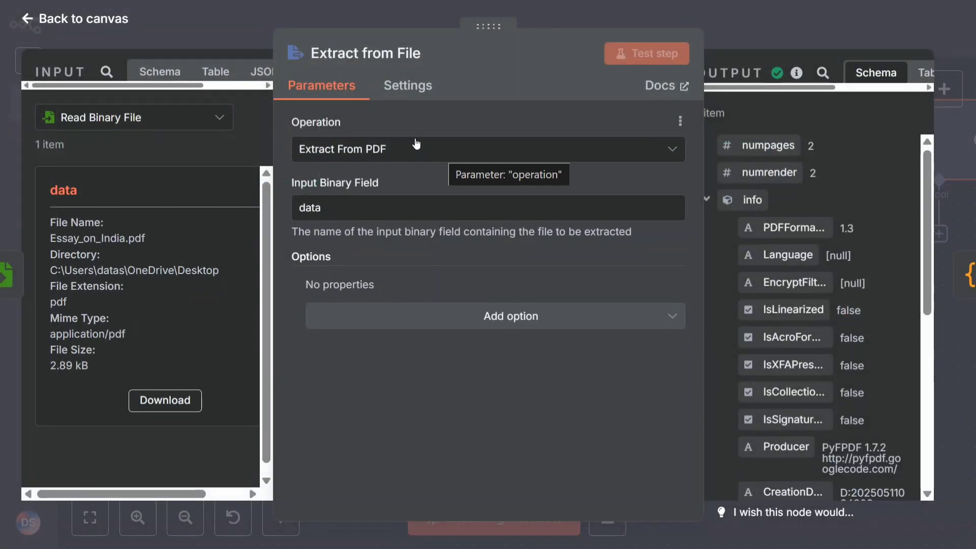
mouse_move(336, 192)
scroll(130, 231, down, 1)
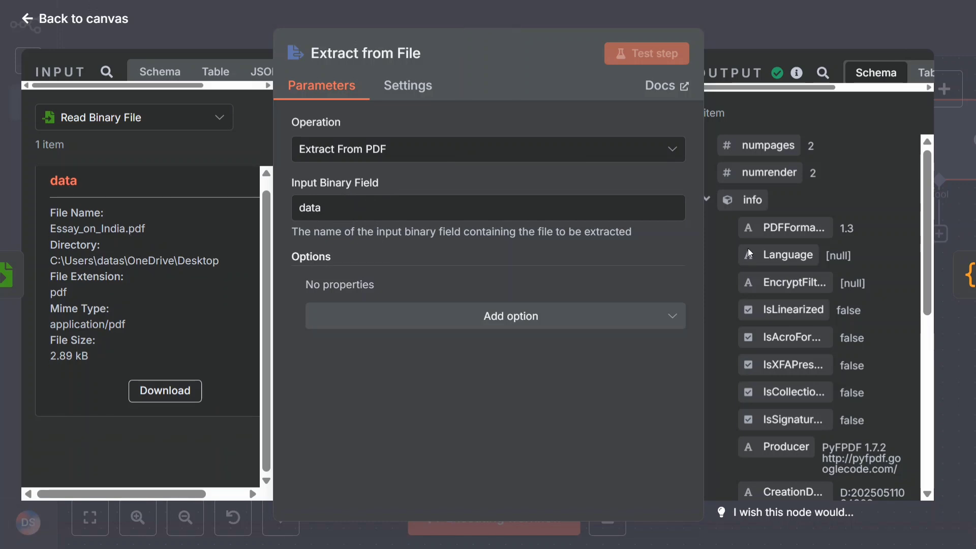
scroll(871, 295, down, 5)
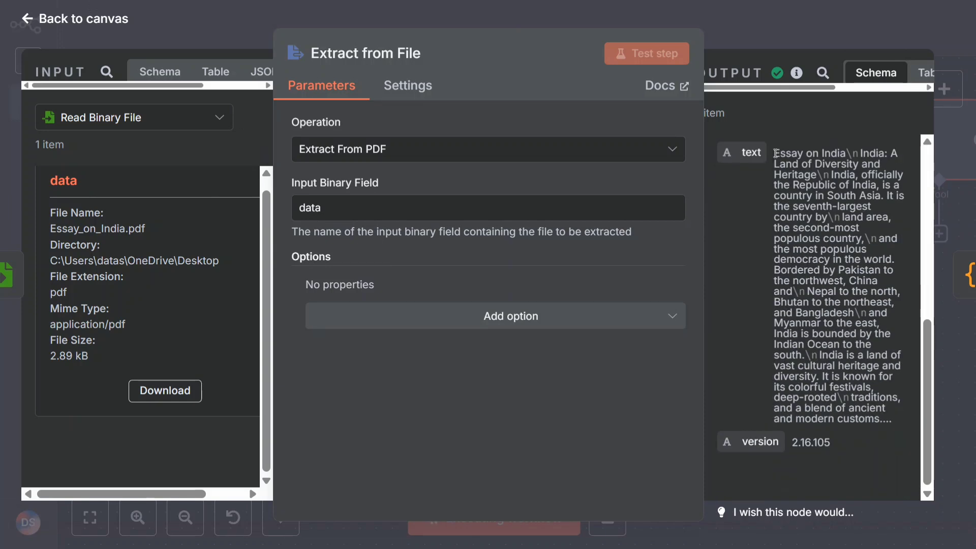
drag(775, 153, 884, 411)
scroll(838, 305, up, 10)
click(801, 28)
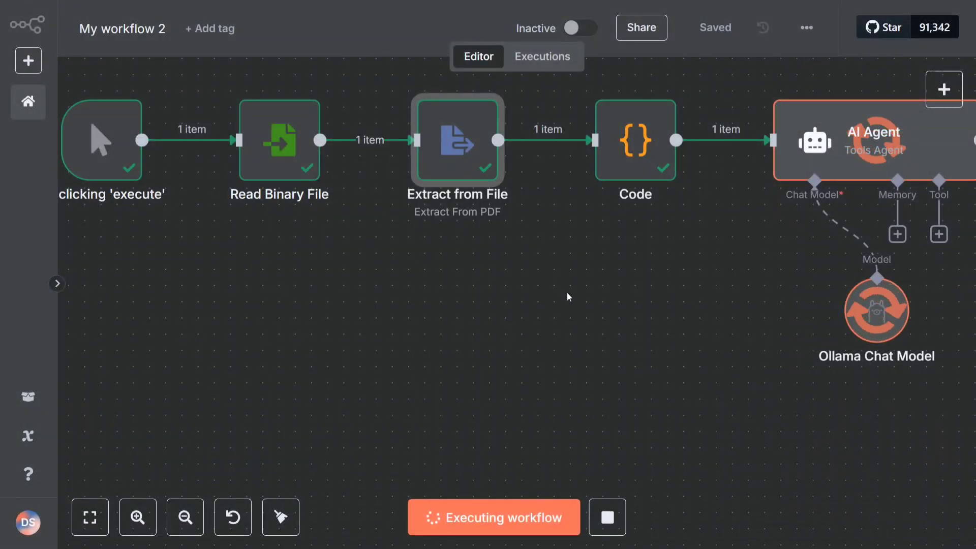
mouse_move(635, 140)
double_click(627, 161)
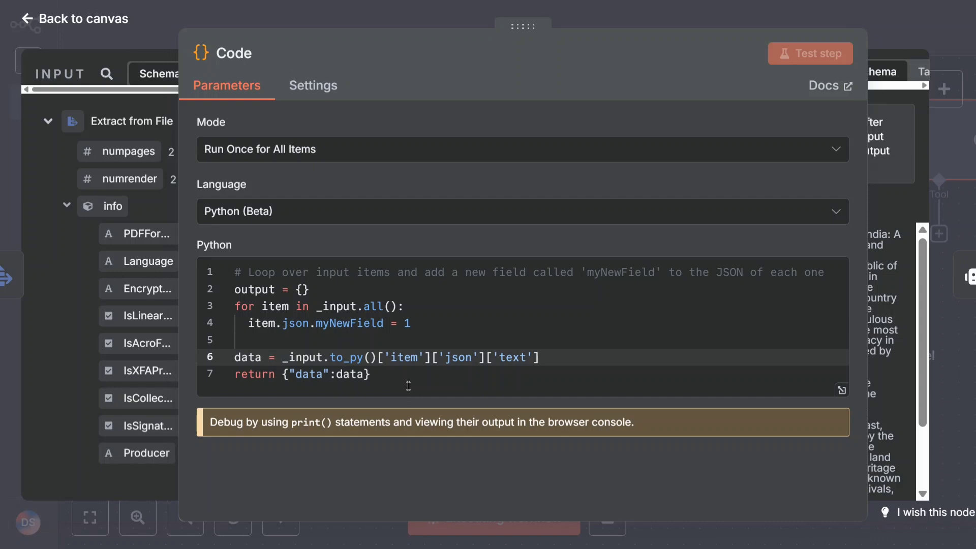
click(738, 5)
click(906, 79)
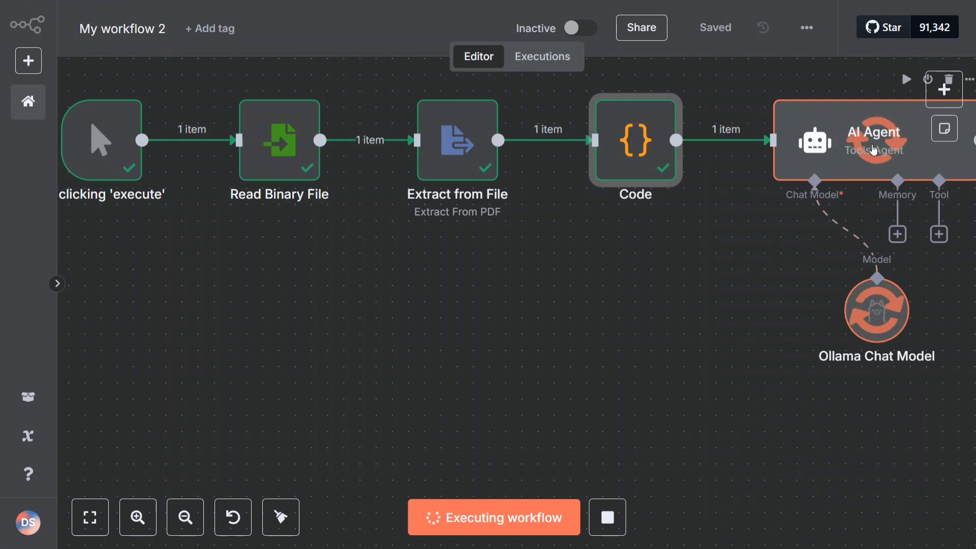
Change the AI Agent prompt to 'Summarize: {{ $json.data }}' using the Code node's data field.
double_click(874, 150)
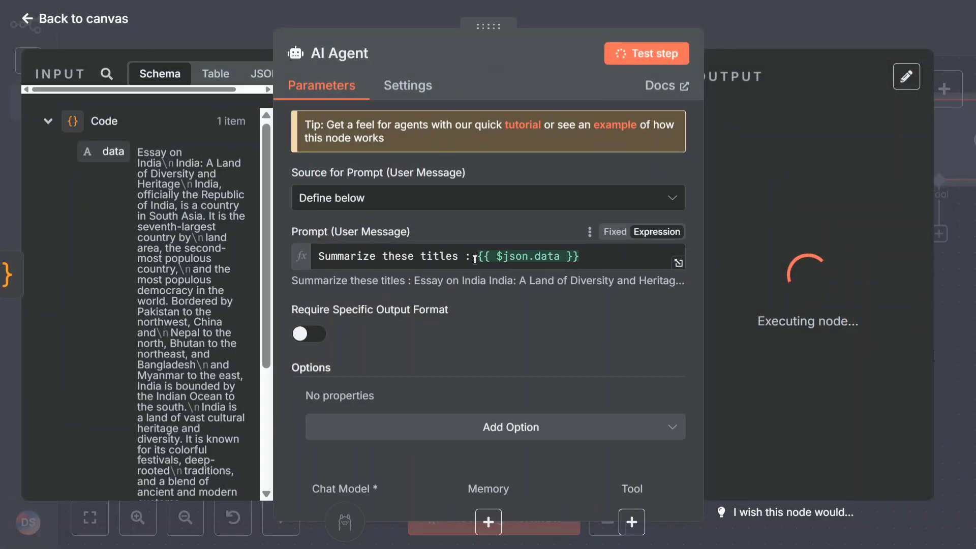
drag(468, 257, 382, 256)
key(BackSpace)
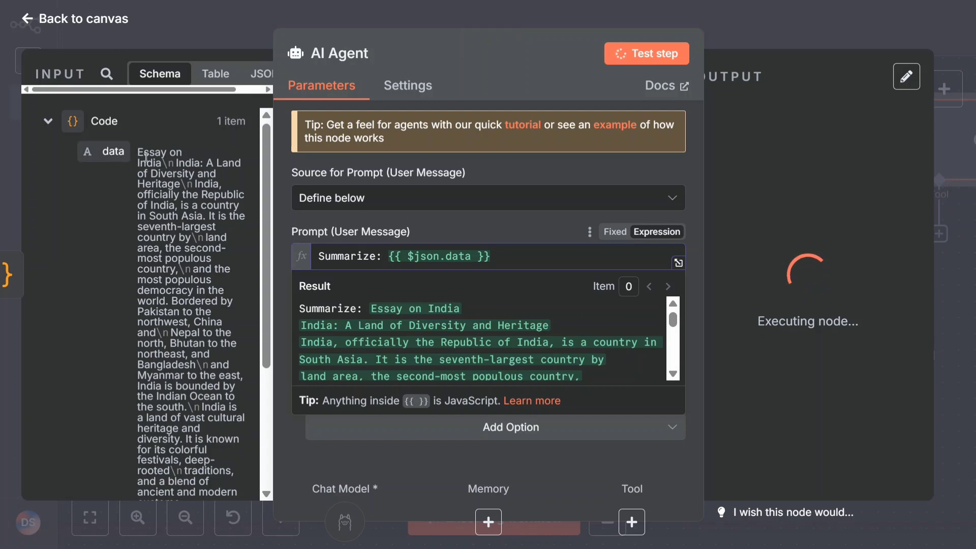
scroll(145, 184, down, 5)
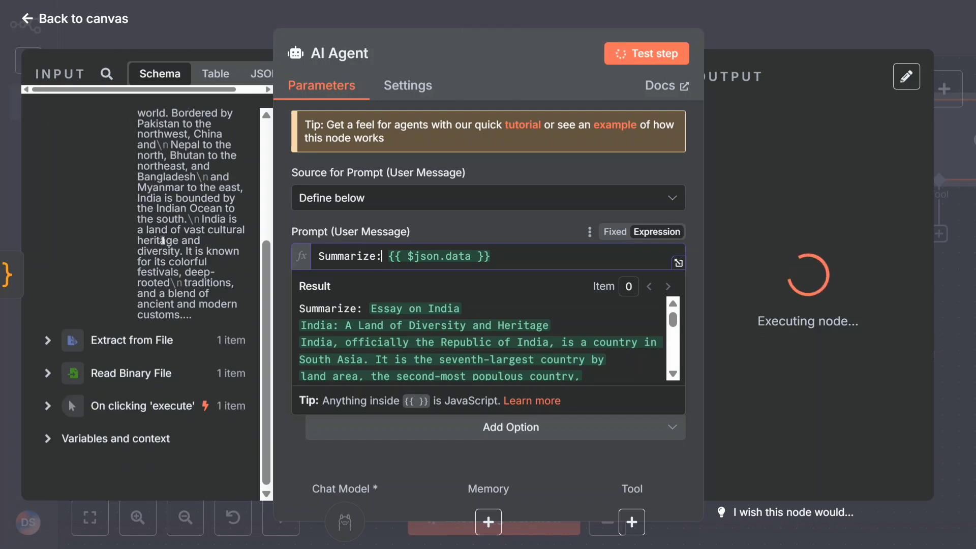
scroll(145, 198, up, 5)
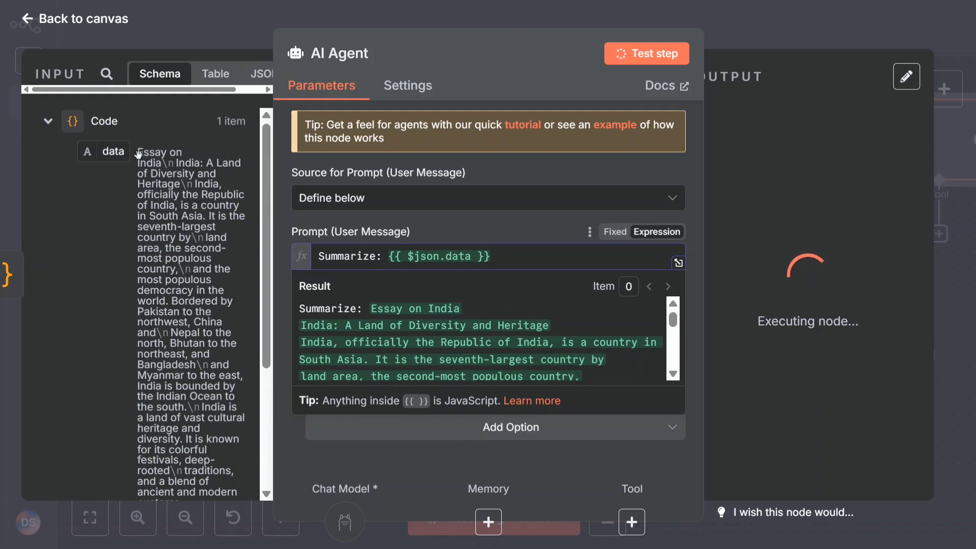
drag(114, 152, 311, 198)
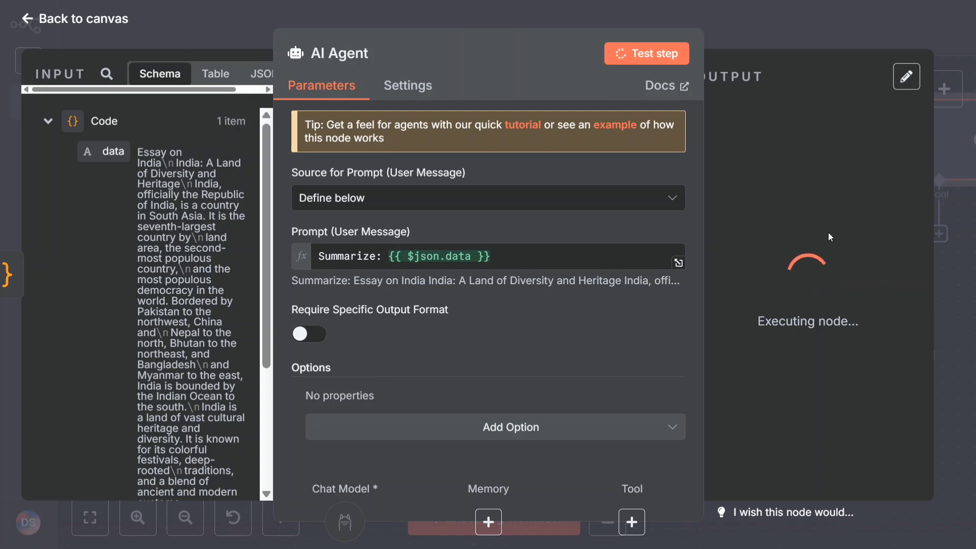
click(859, 26)
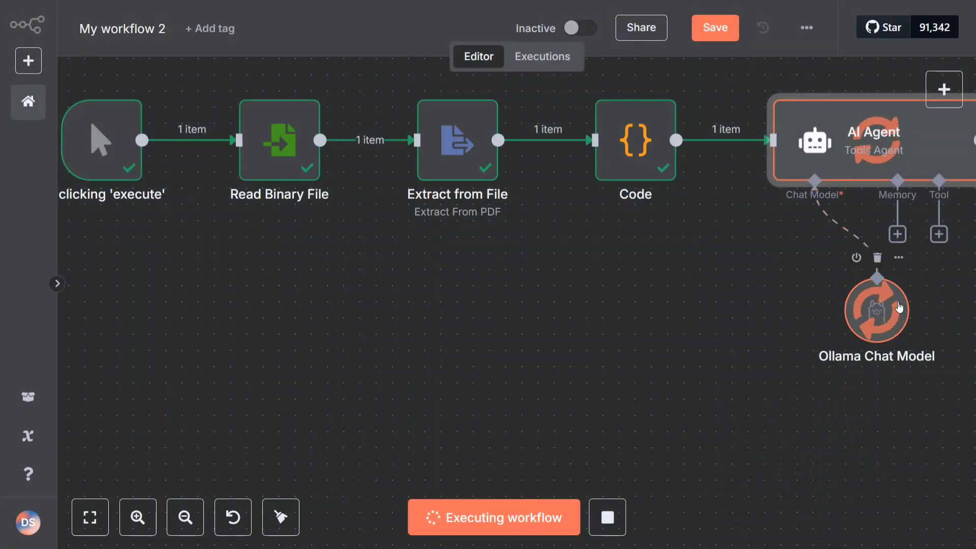
mouse_move(876, 310)
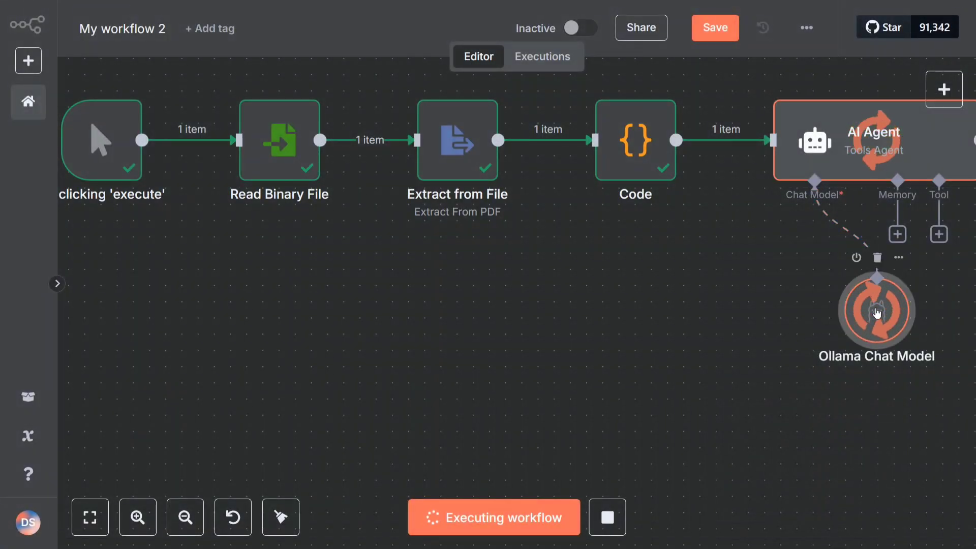
double_click(877, 312)
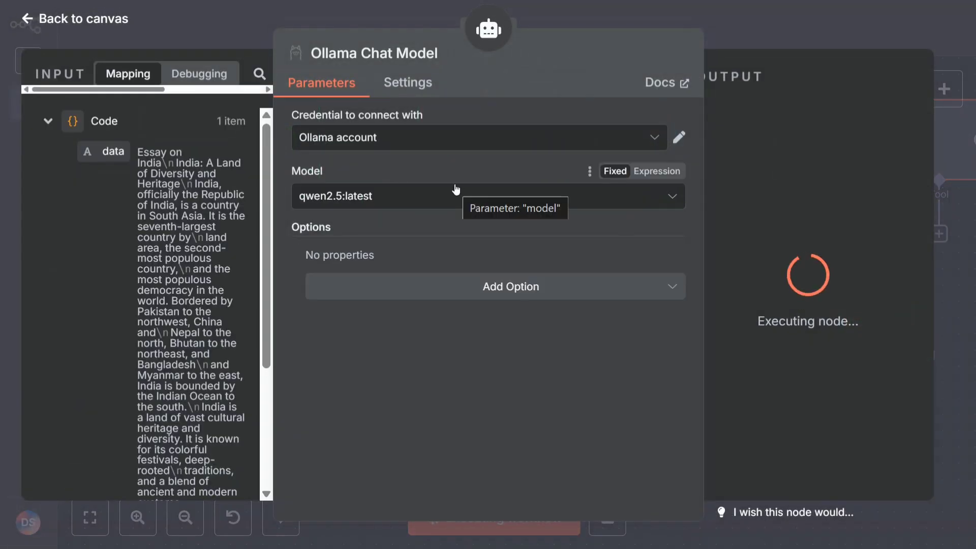
click(399, 203)
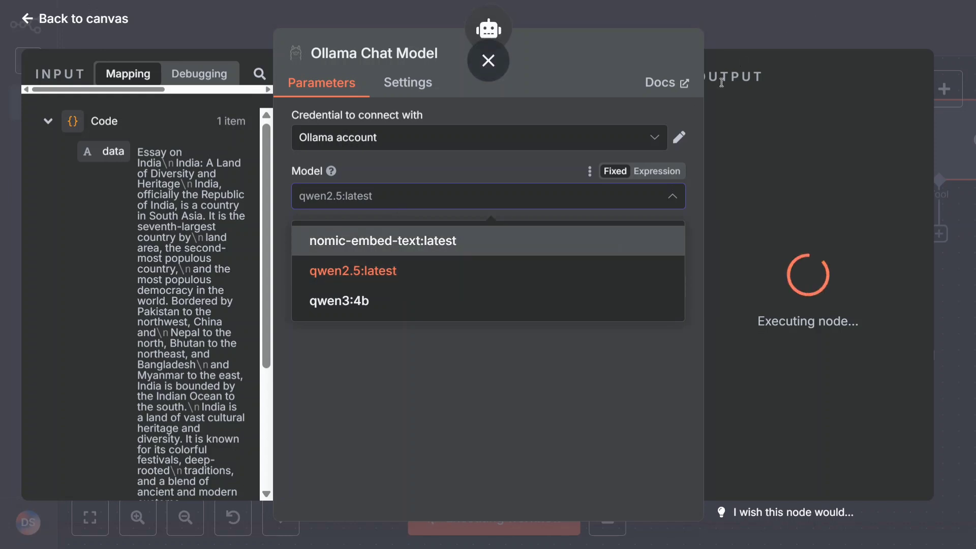
click(767, 35)
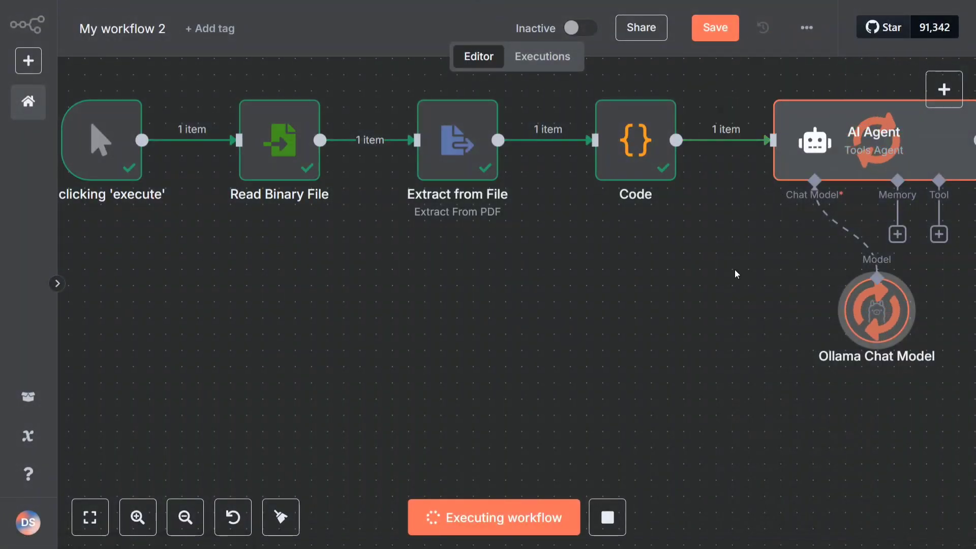
scroll(734, 269, right, 4)
scroll(734, 269, up, 2)
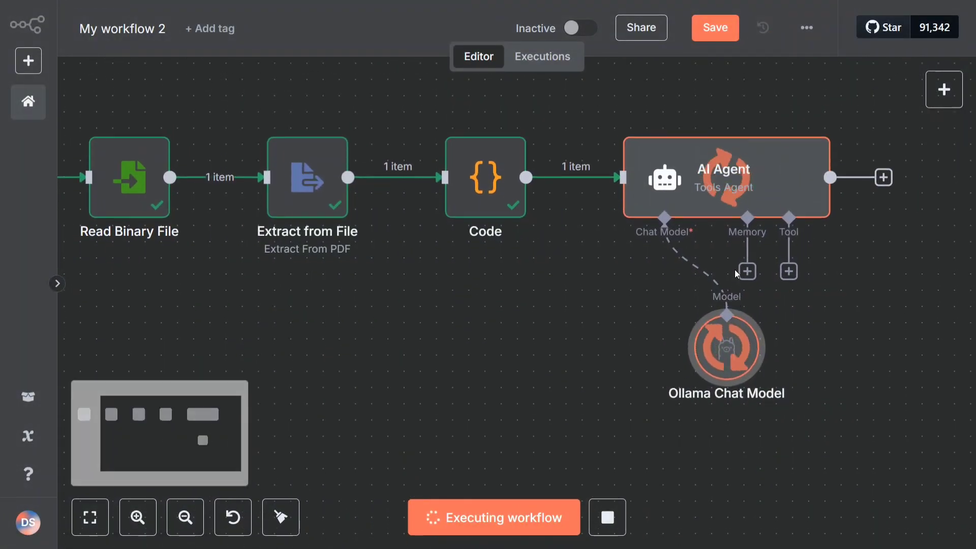
scroll(734, 269, right, 3)
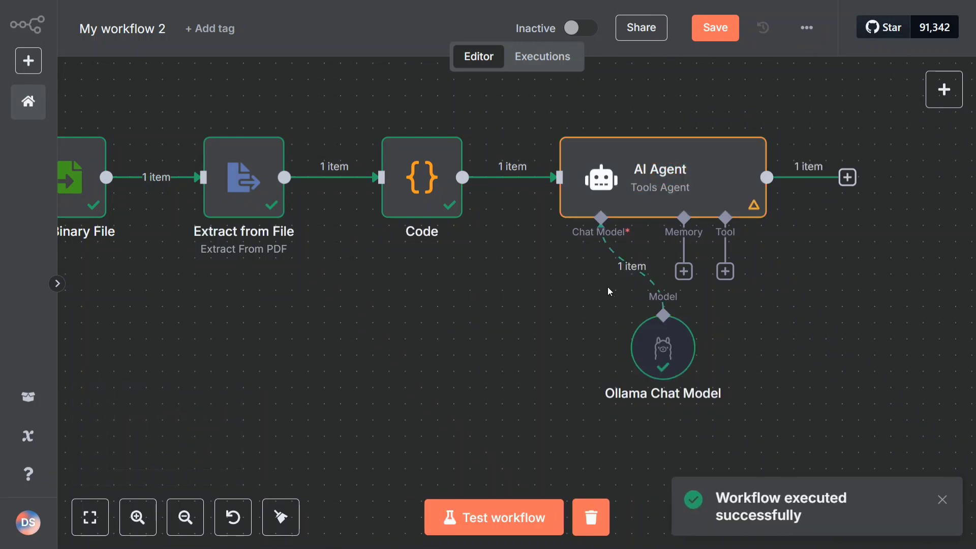
double_click(674, 186)
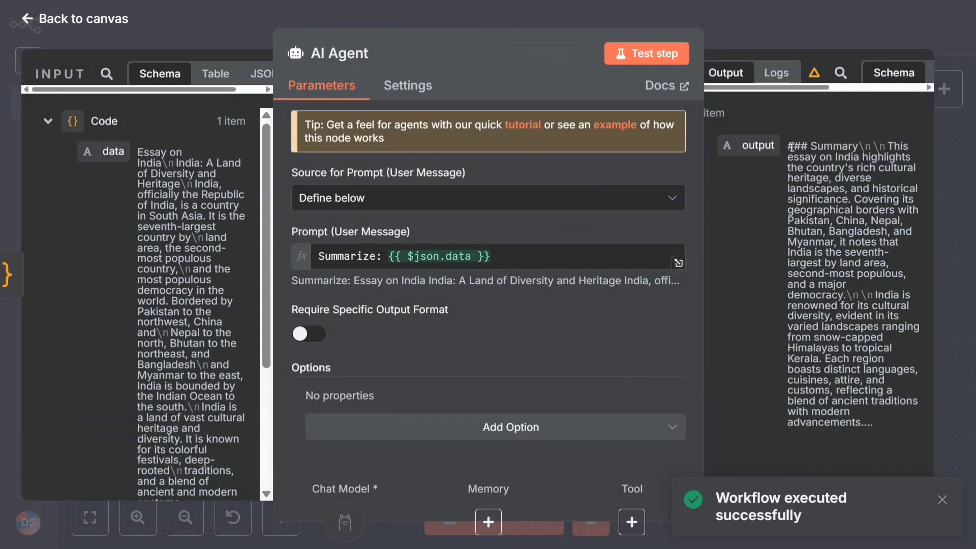
drag(788, 145, 888, 424)
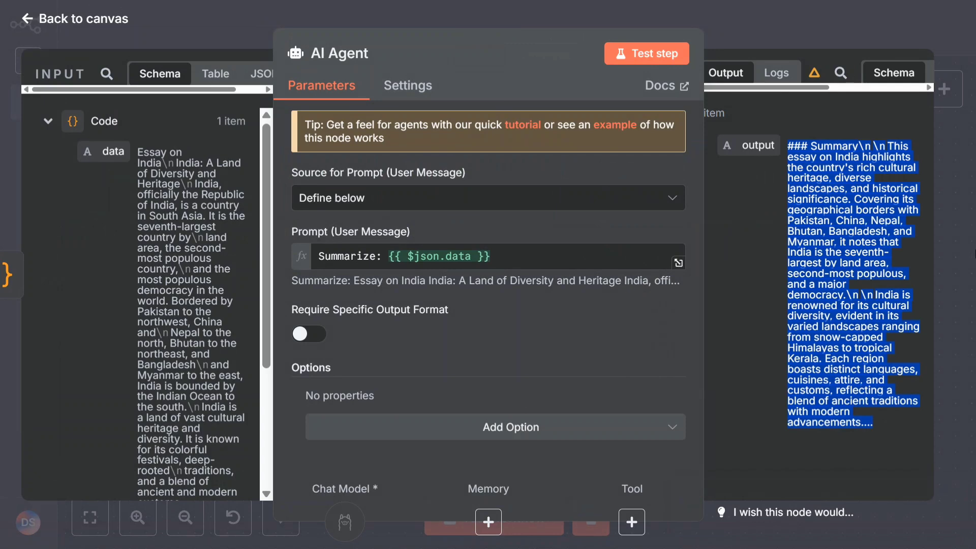
click(956, 212)
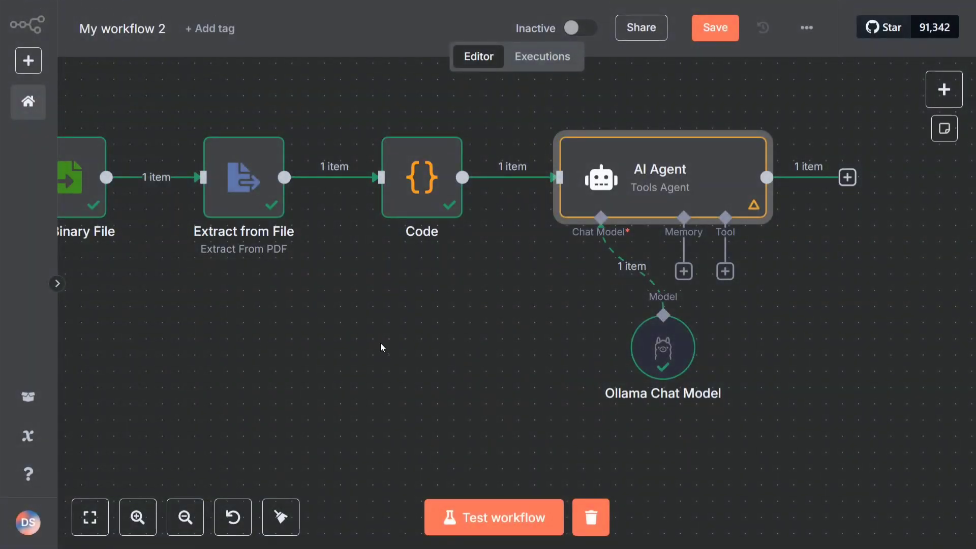
scroll(360, 337, left, 10)
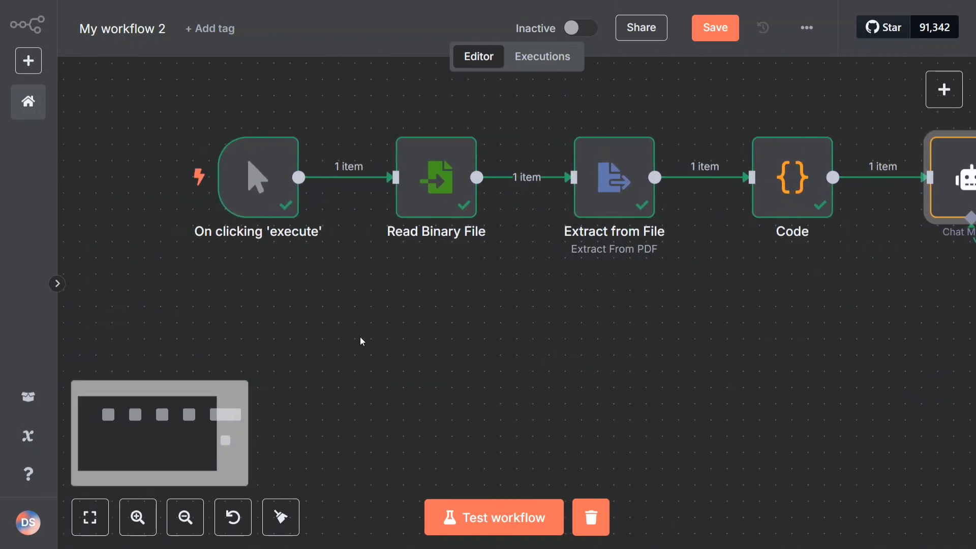
click(281, 517)
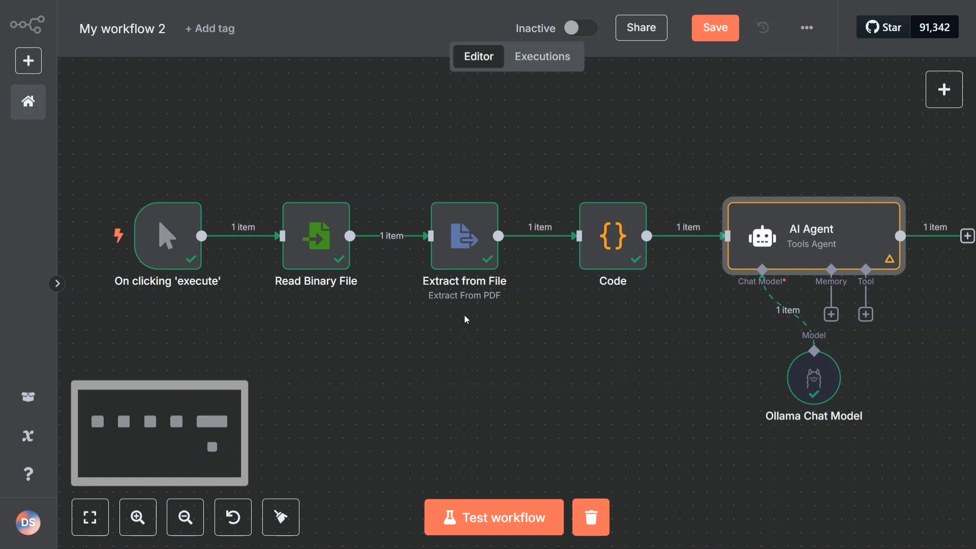
Keep Extract From PDF as the operation, save My workflow 2, and view the workflows overview.
double_click(463, 250)
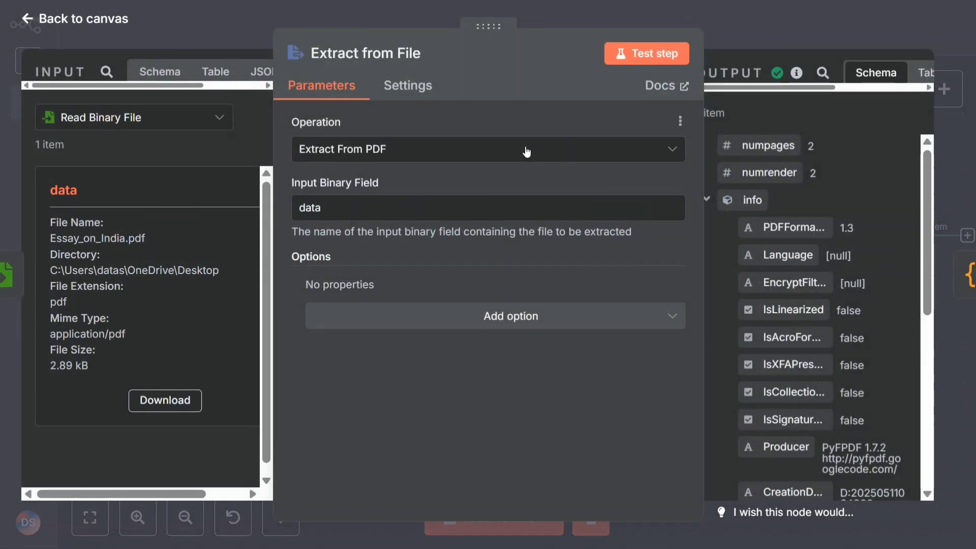
click(515, 149)
scroll(482, 264, down, 1)
scroll(483, 264, up, 1)
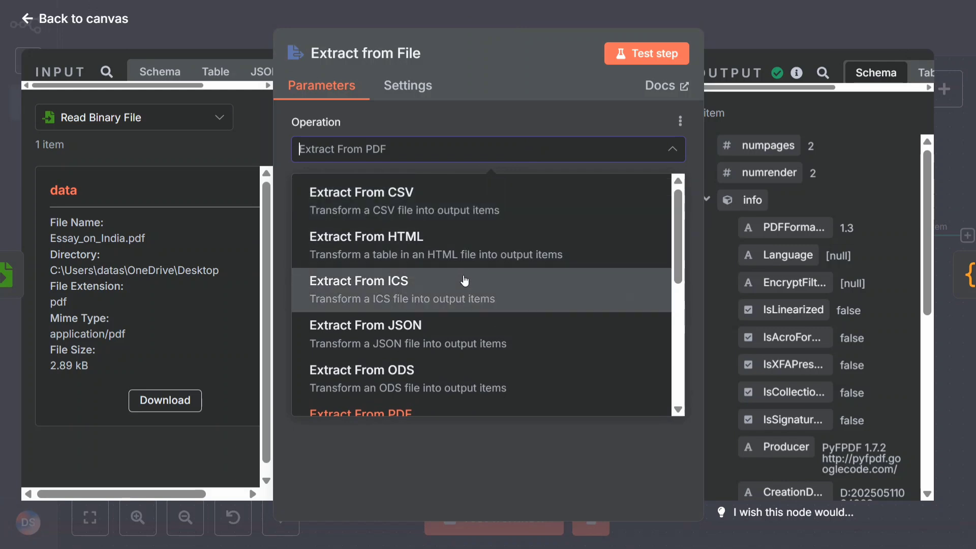
scroll(450, 366, down, 2)
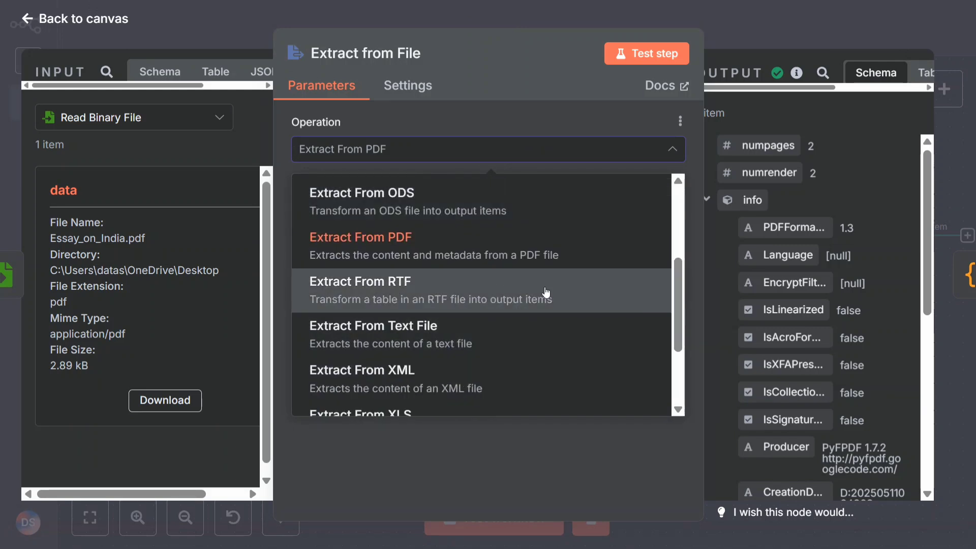
click(793, 14)
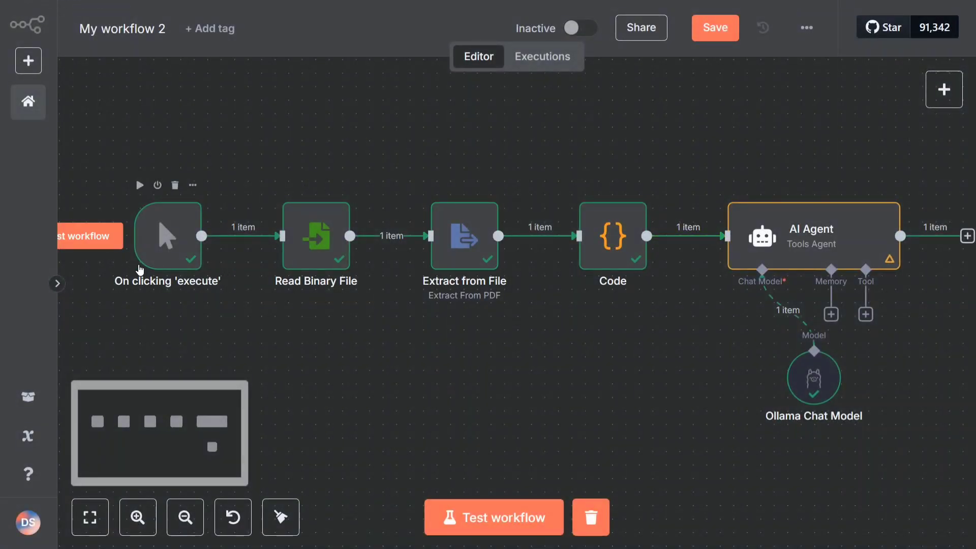
mouse_move(813, 235)
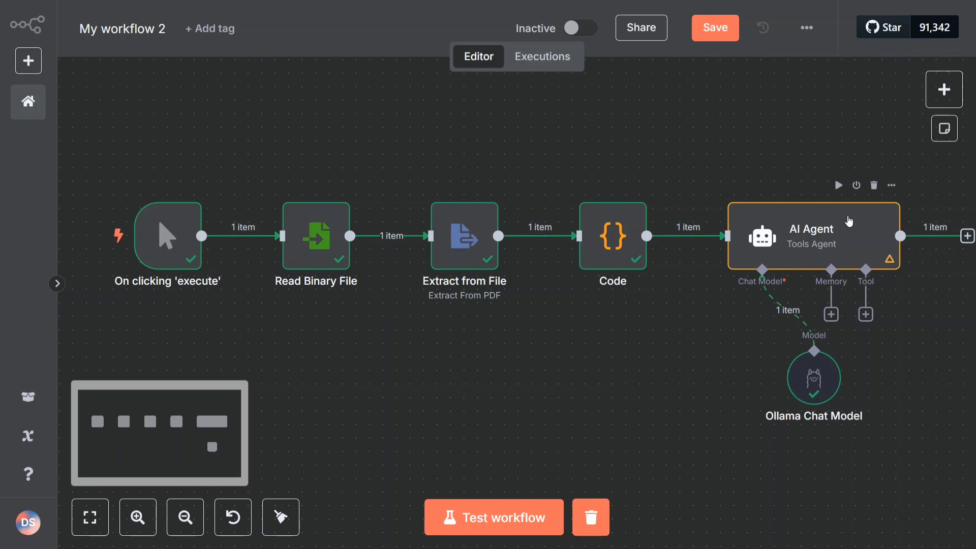
click(715, 28)
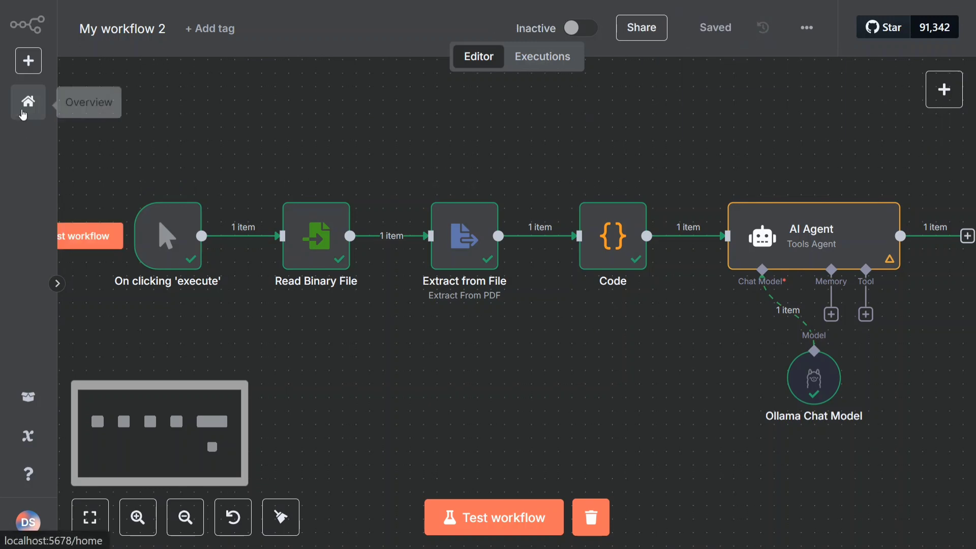
click(27, 102)
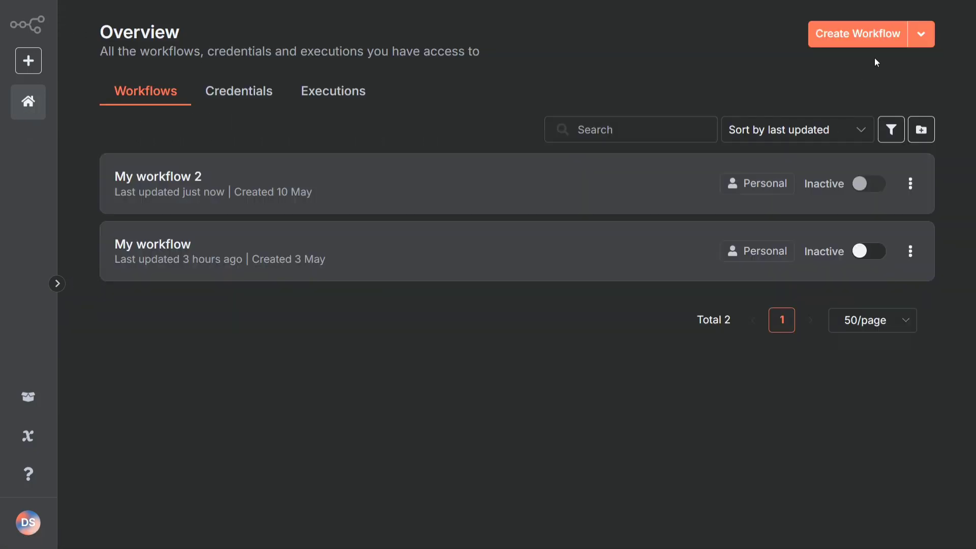
Create My workflow 3 with a 'Trigger manually' first step.
click(860, 35)
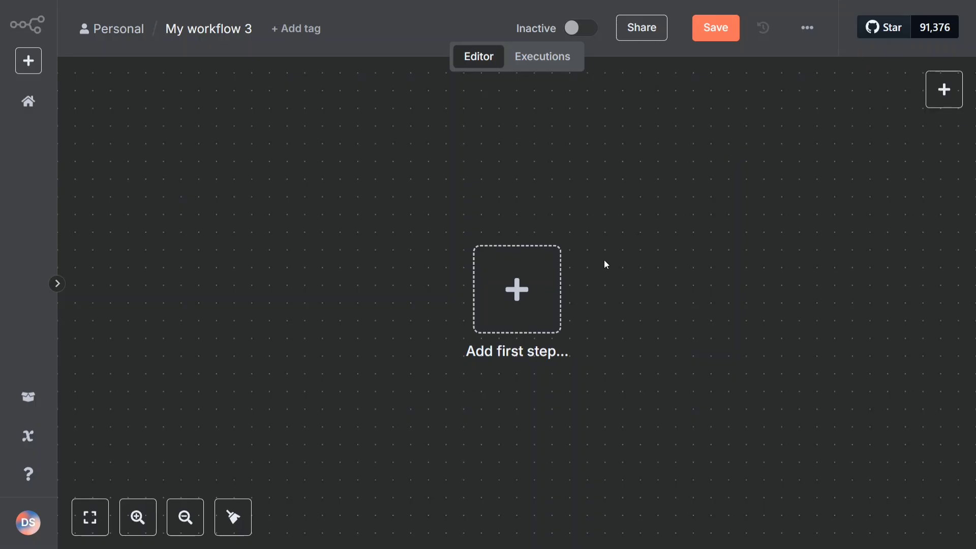
click(517, 289)
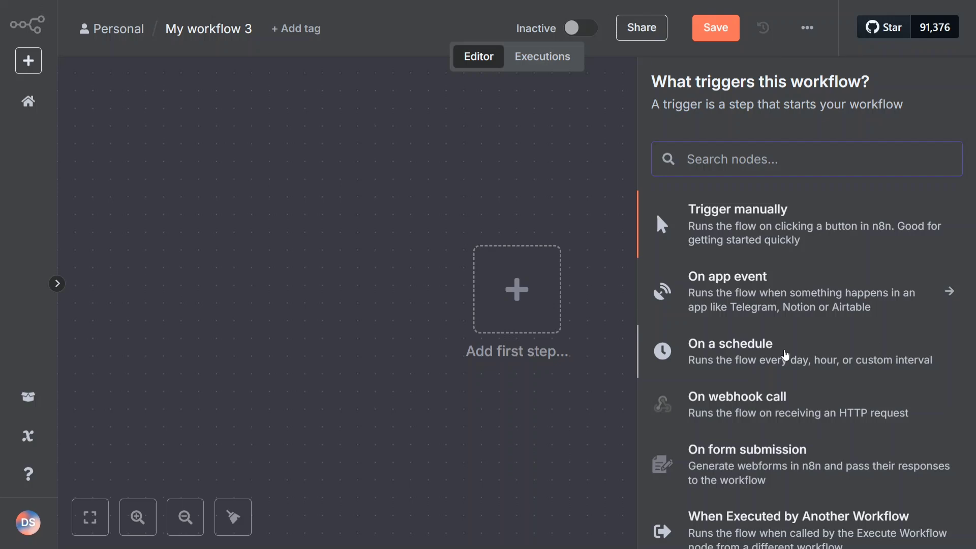
scroll(785, 353, down, 2)
scroll(785, 353, down, 2)
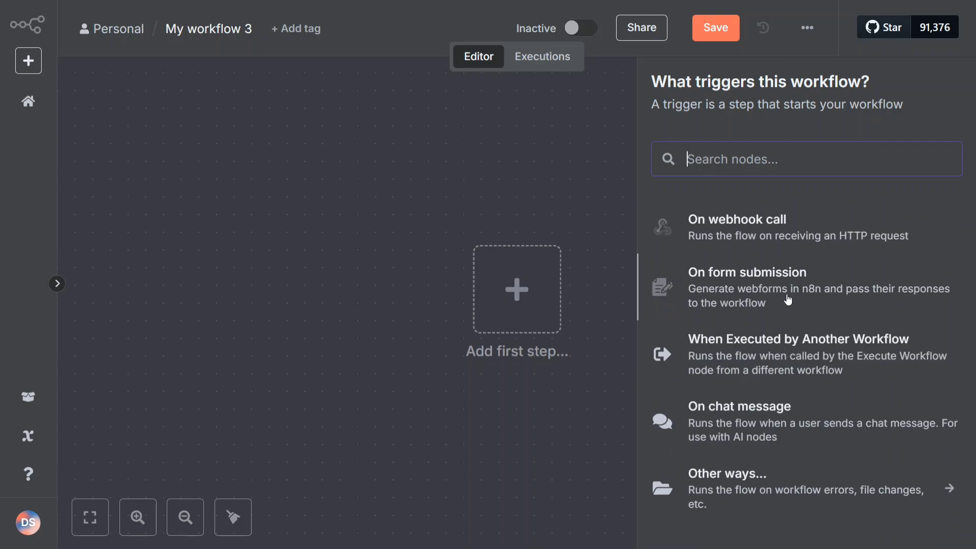
scroll(835, 399, up, 4)
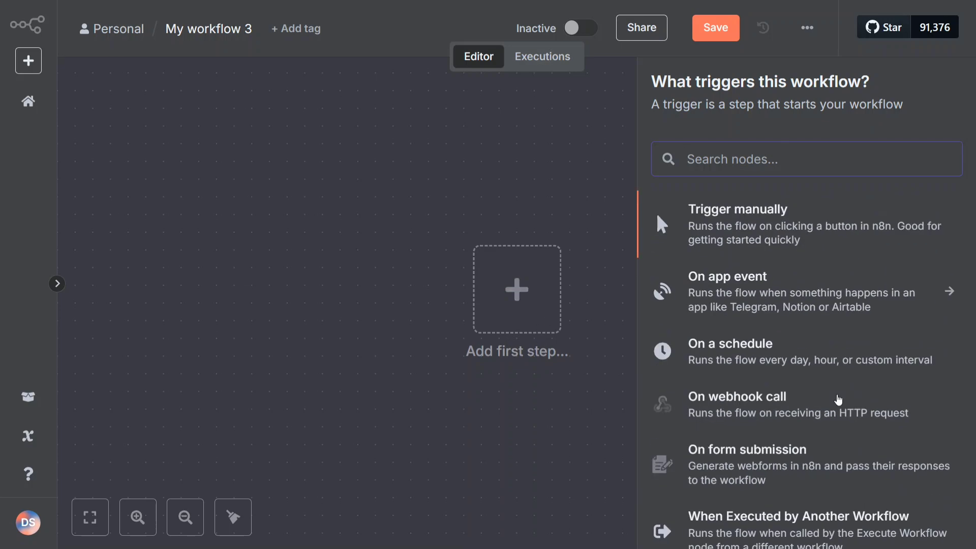
click(791, 241)
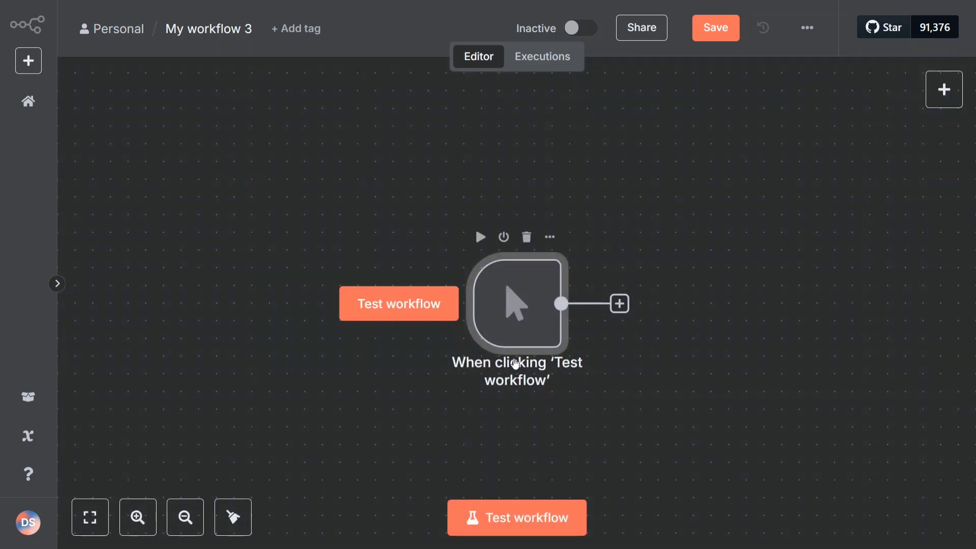
Add a Read/Write Files from Disk node using Read File(s) From Disk after the trigger.
click(619, 304)
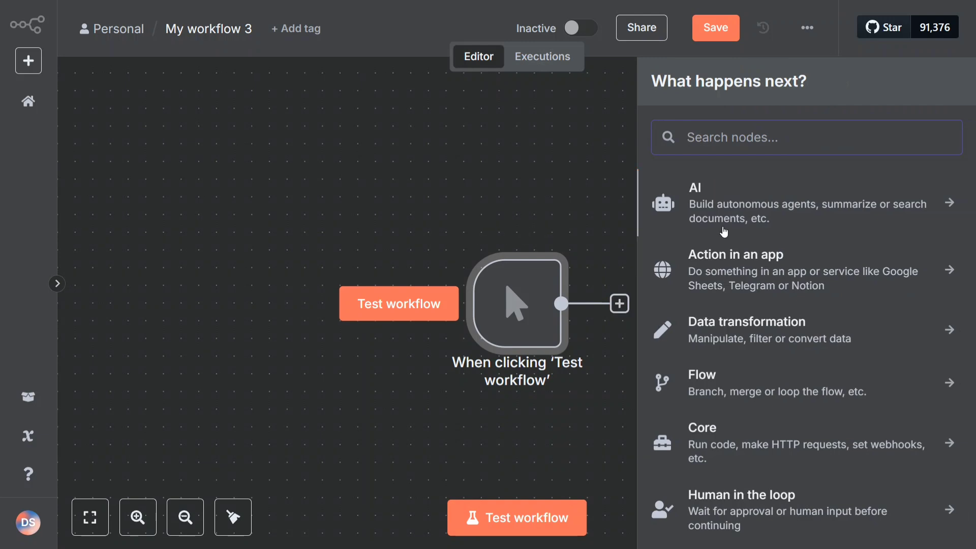
text(read)
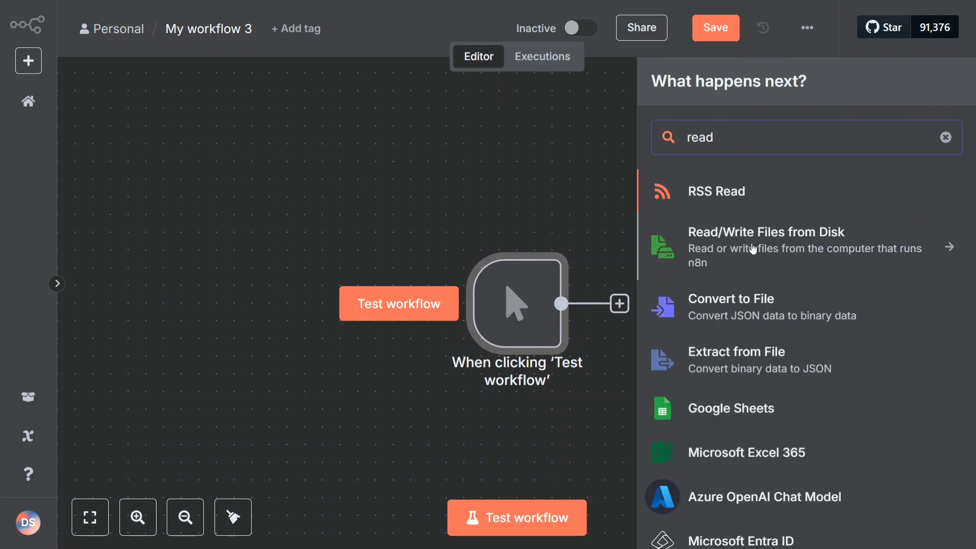
click(753, 249)
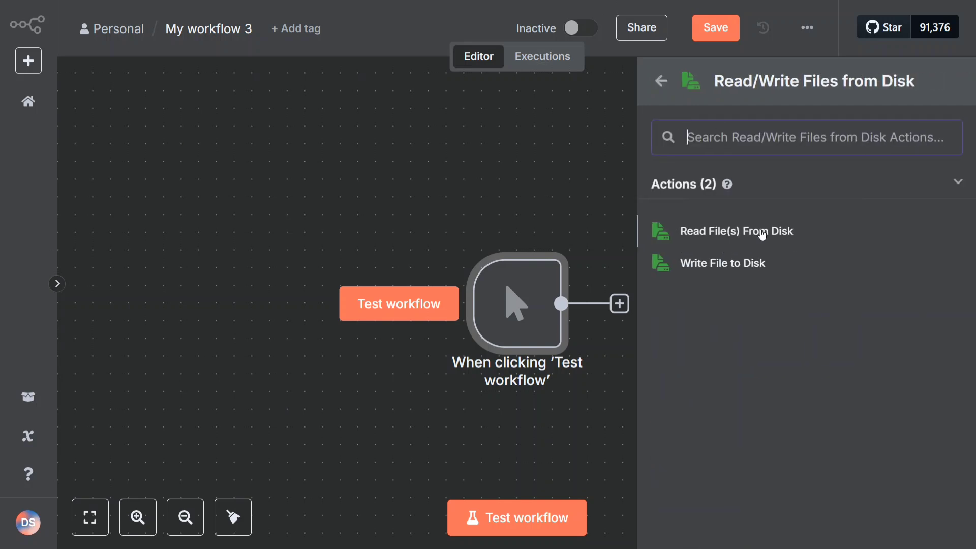
click(737, 231)
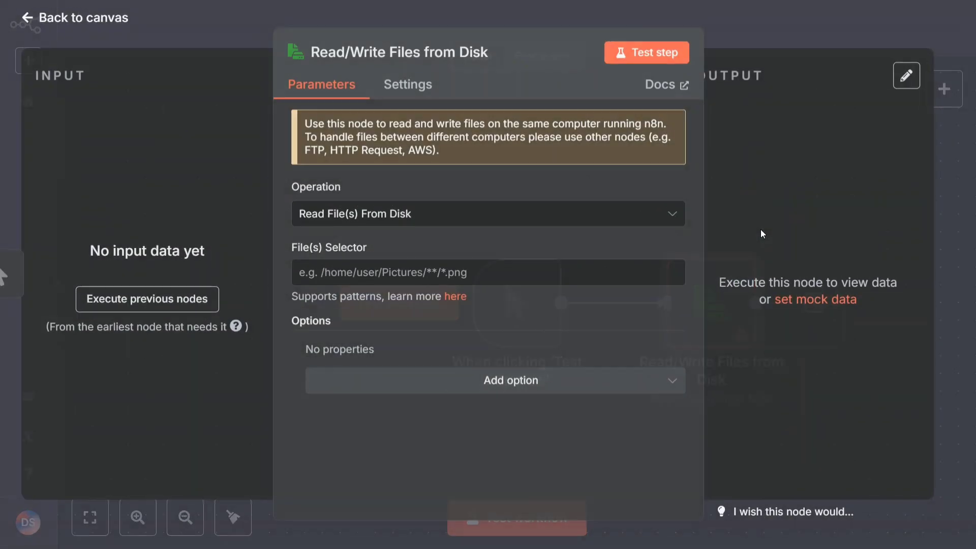
click(469, 217)
click(469, 257)
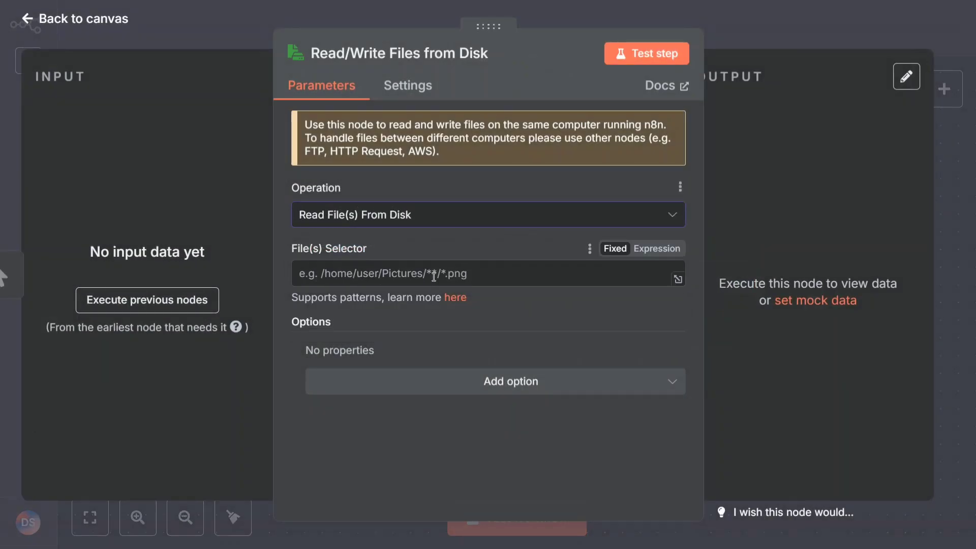
click(847, 21)
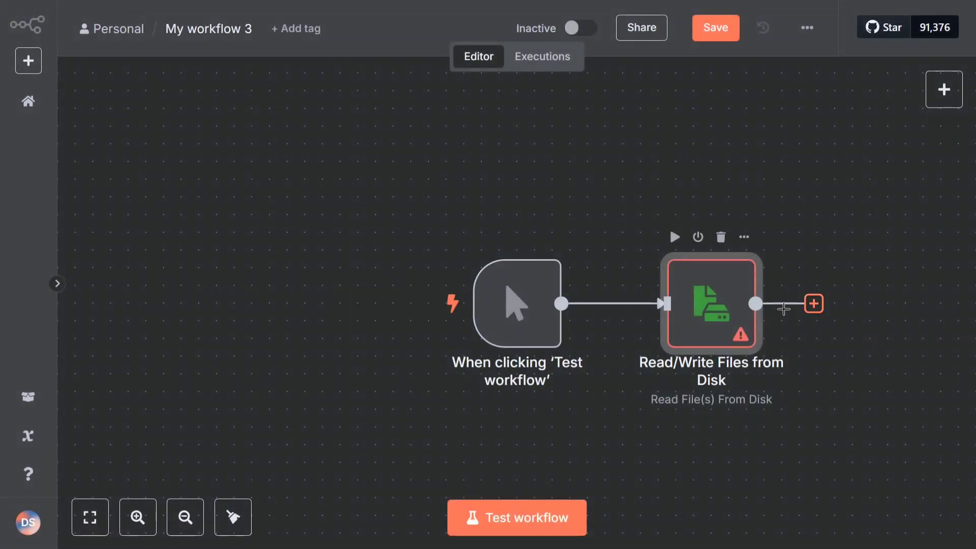
Add Extract from File with 'Extract from text file' after the disk-reading node.
click(813, 305)
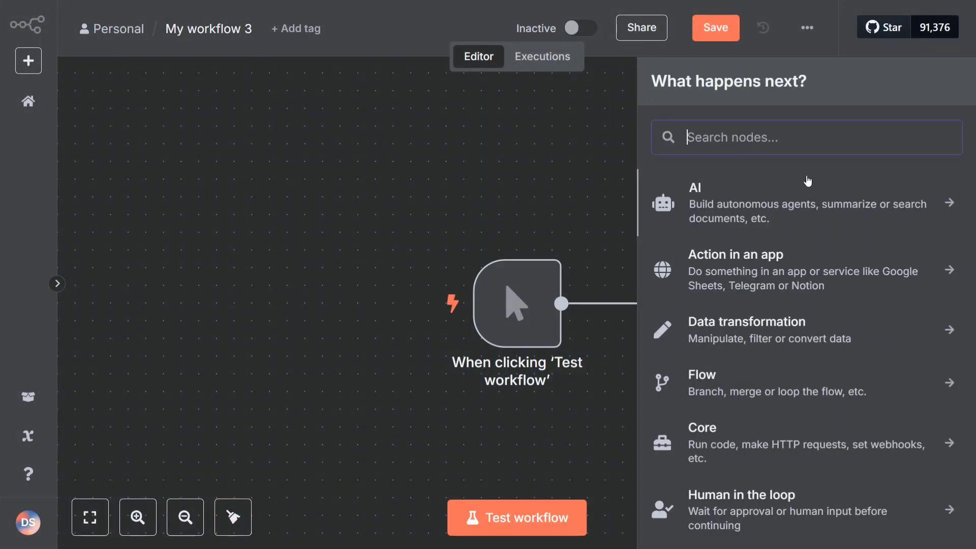
text(extract)
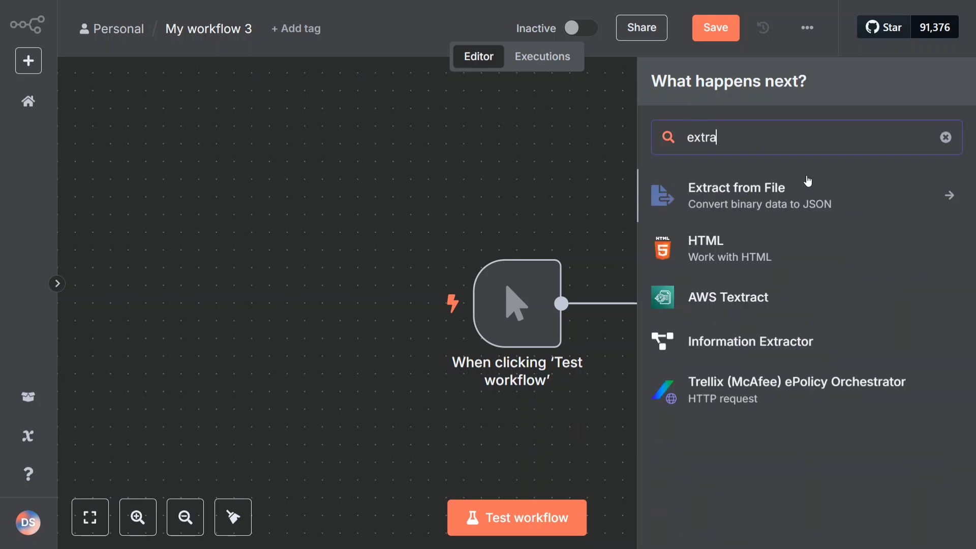
click(777, 198)
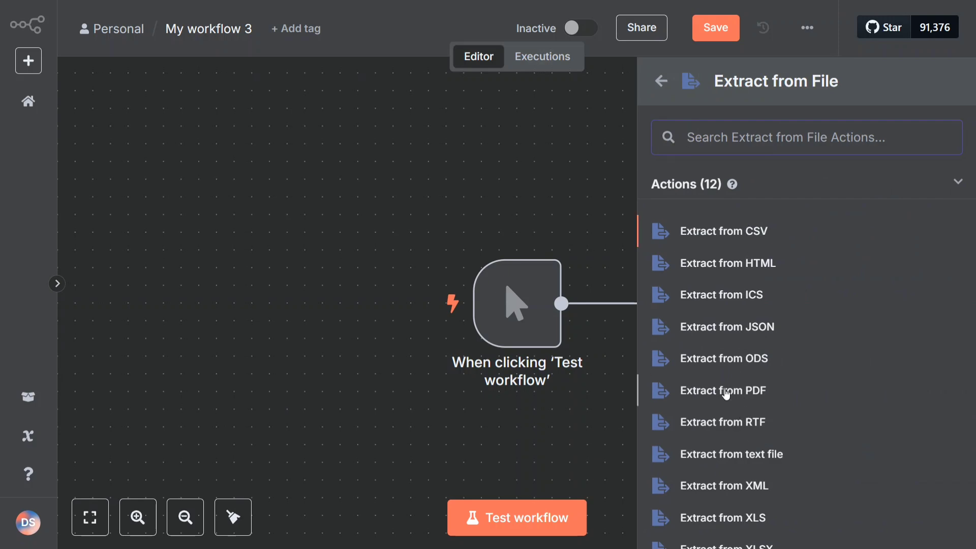
click(725, 452)
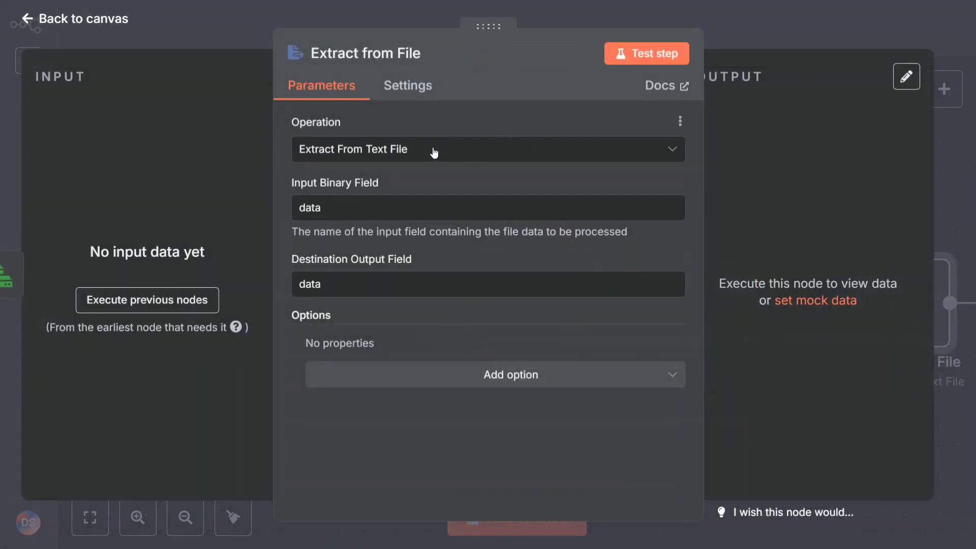
click(809, 20)
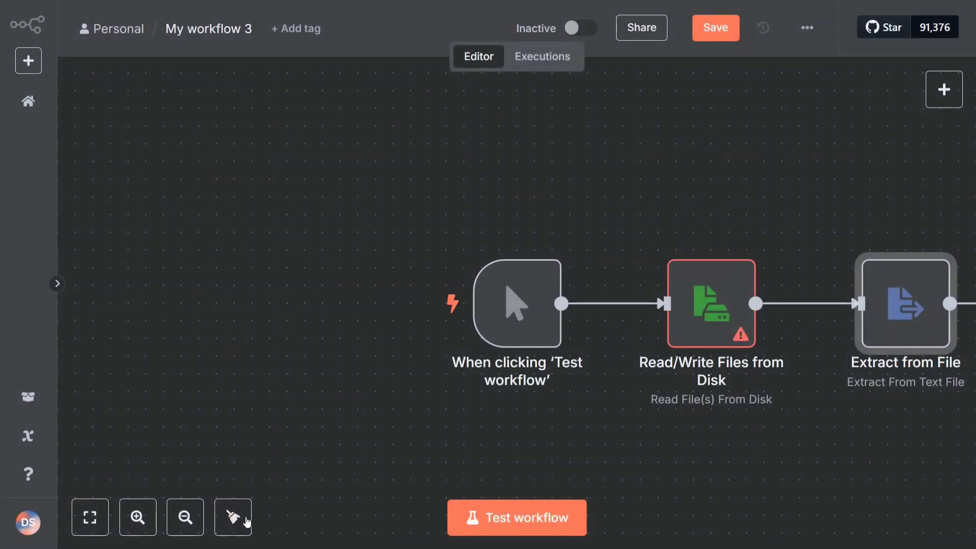
Add an AI Agent node from the AI category after Extract from File.
click(233, 518)
click(813, 305)
text(code)
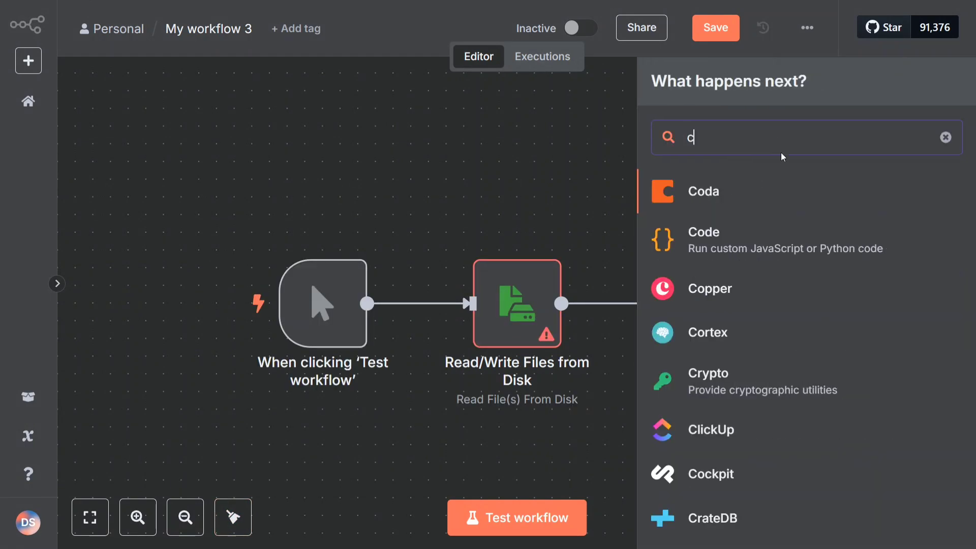
key(BackSpace)
key(BackSpace)
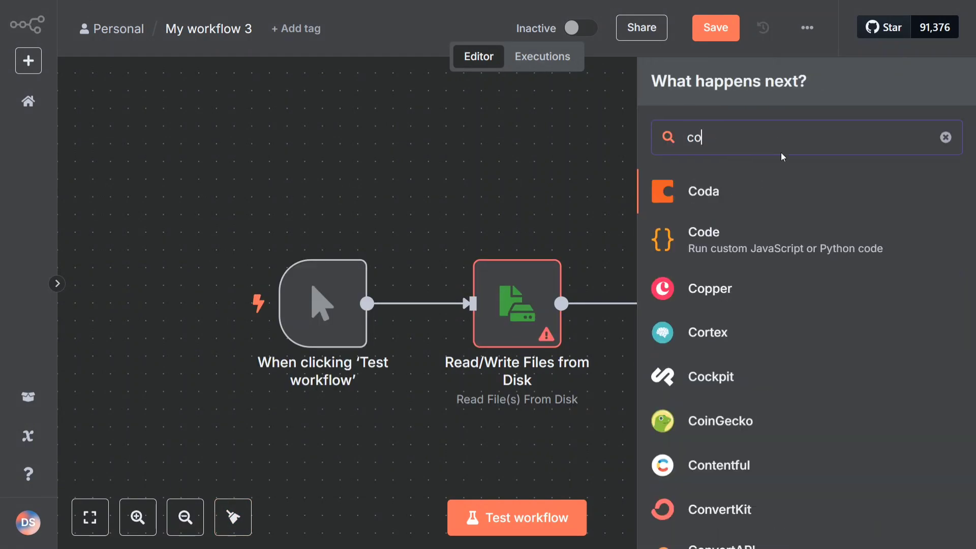
key(BackSpace)
key(BackSpace)
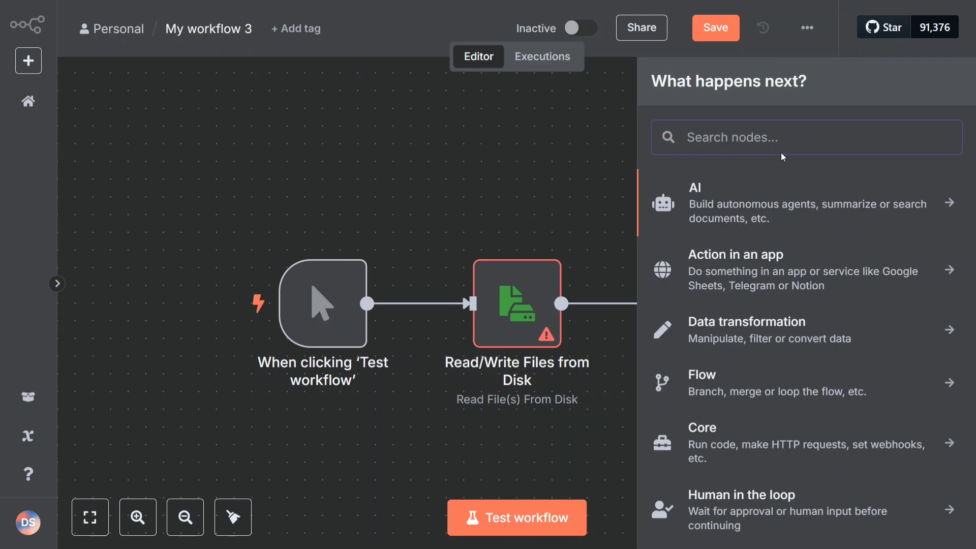
click(766, 202)
click(729, 300)
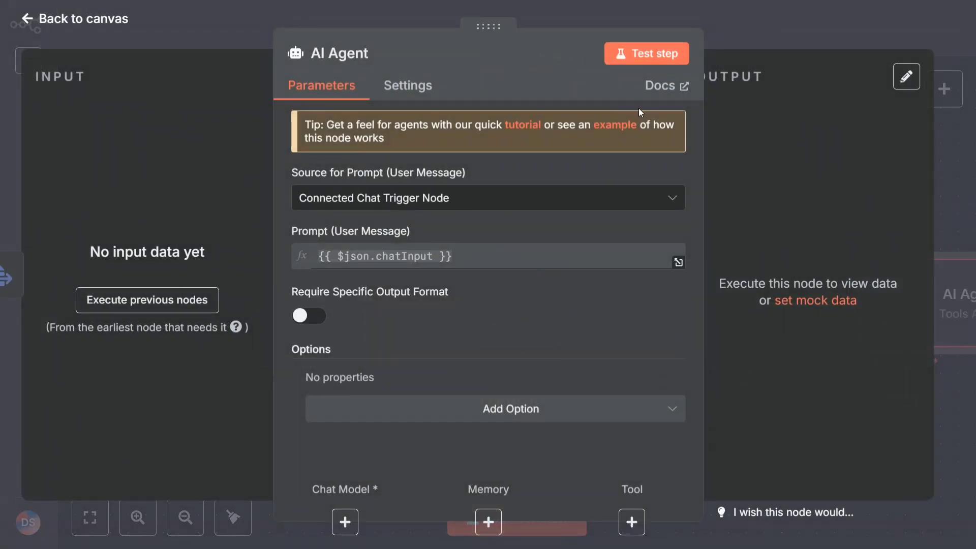
click(806, 11)
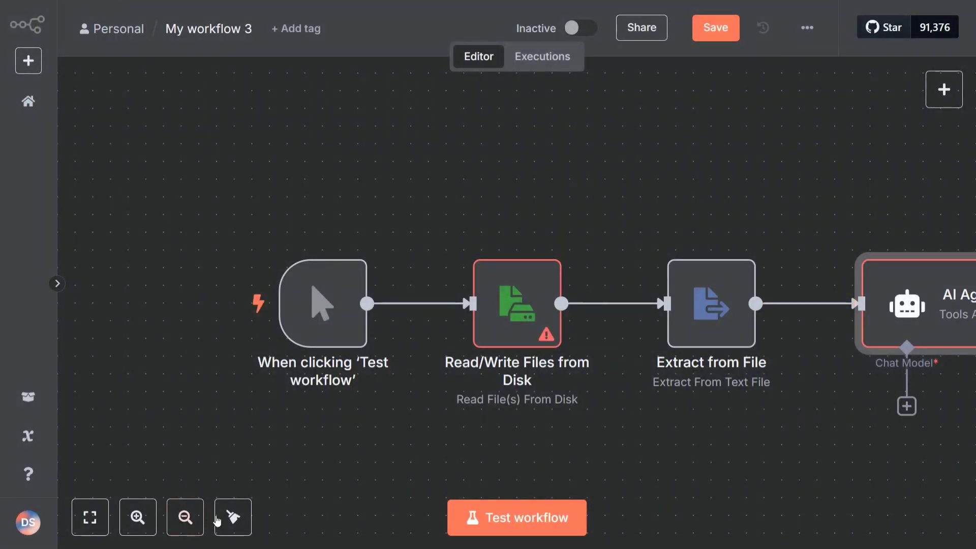
Attach an Ollama Chat Model to the AI Agent's Chat Model slot.
click(232, 518)
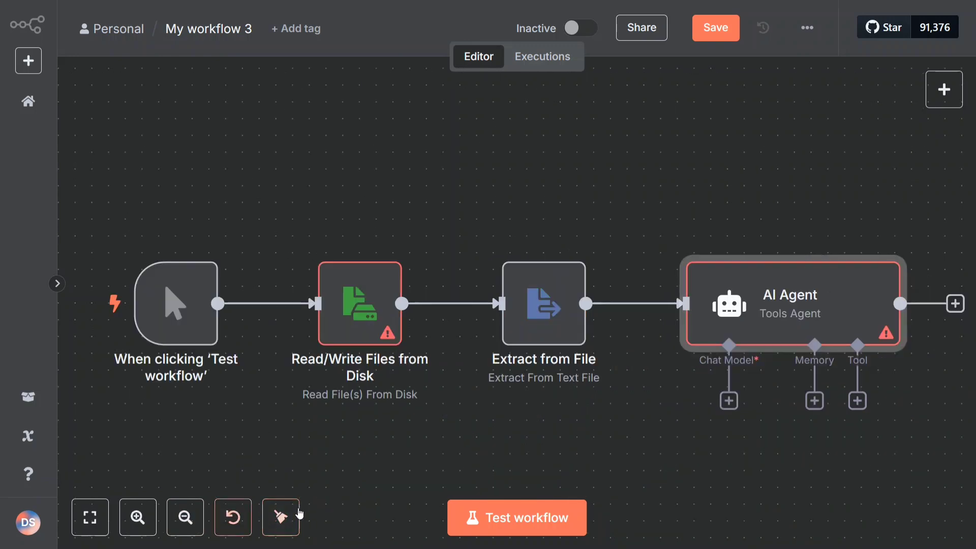
click(730, 400)
text(oll)
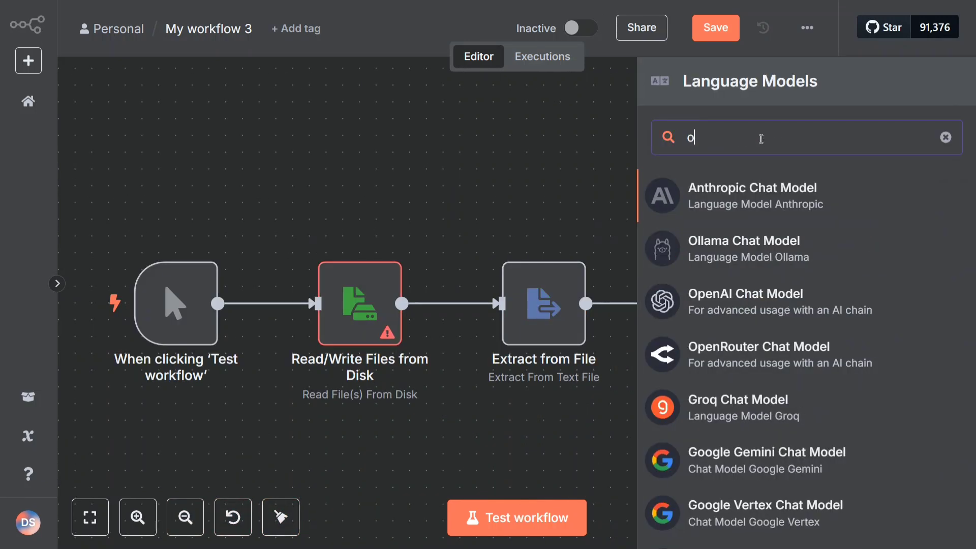
click(743, 194)
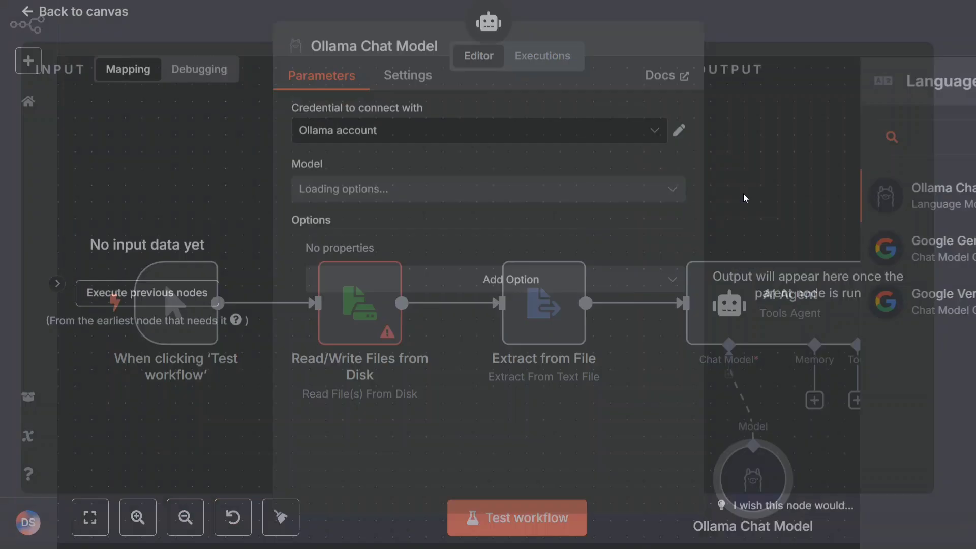
click(813, 4)
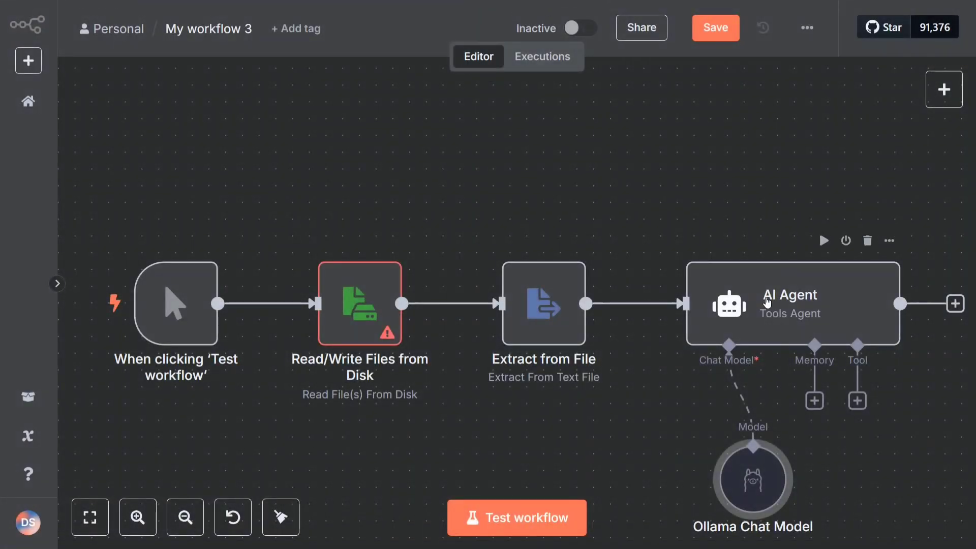